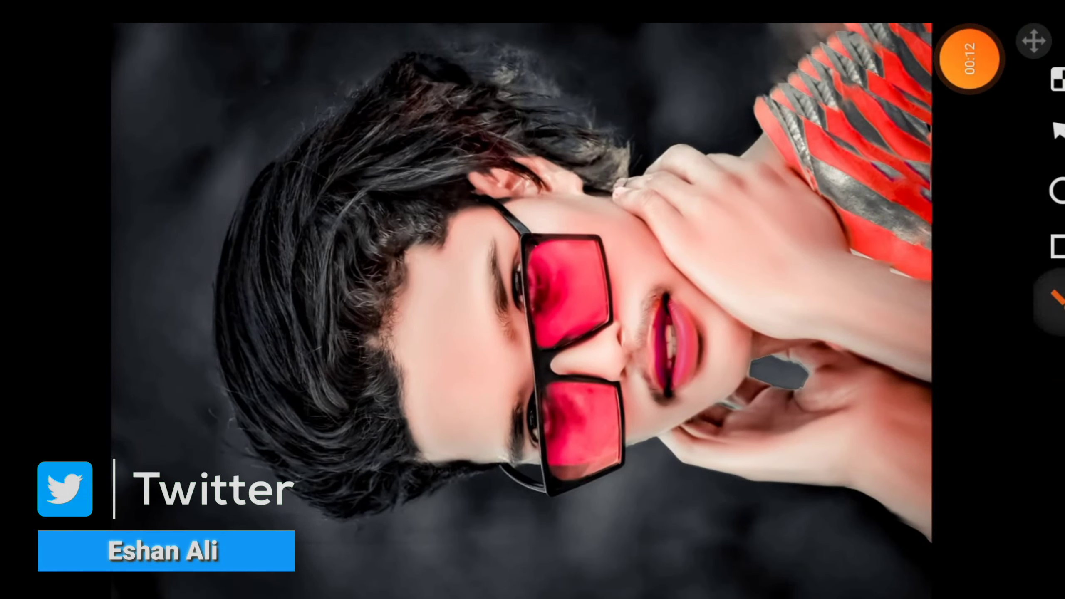
Annotate the finished edit with circles and arrows marking the face and cheek skin.
{"action": "mouse_move", "coordinate": [786, 224]}
{"action": "left_mouse_down"}
{"action": "mouse_move", "coordinate": [749, 485]}
{"action": "mouse_move", "coordinate": [207, 291]}
{"action": "mouse_move", "coordinate": [815, 220]}
{"action": "mouse_move", "coordinate": [834, 244]}
{"action": "left_mouse_up"}
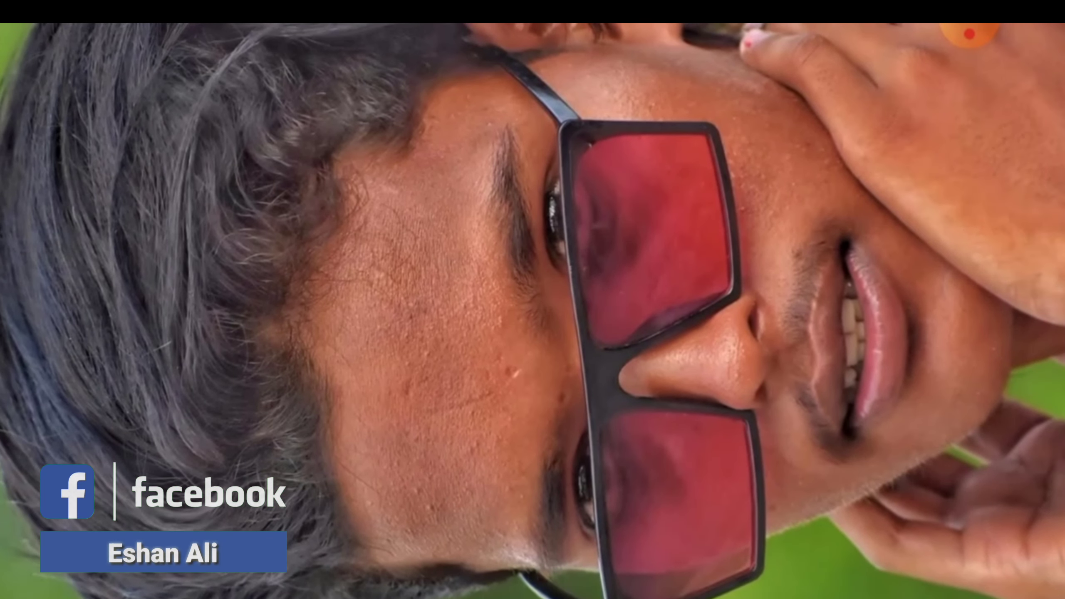
{"action": "left_click", "coordinate": [968, 35]}
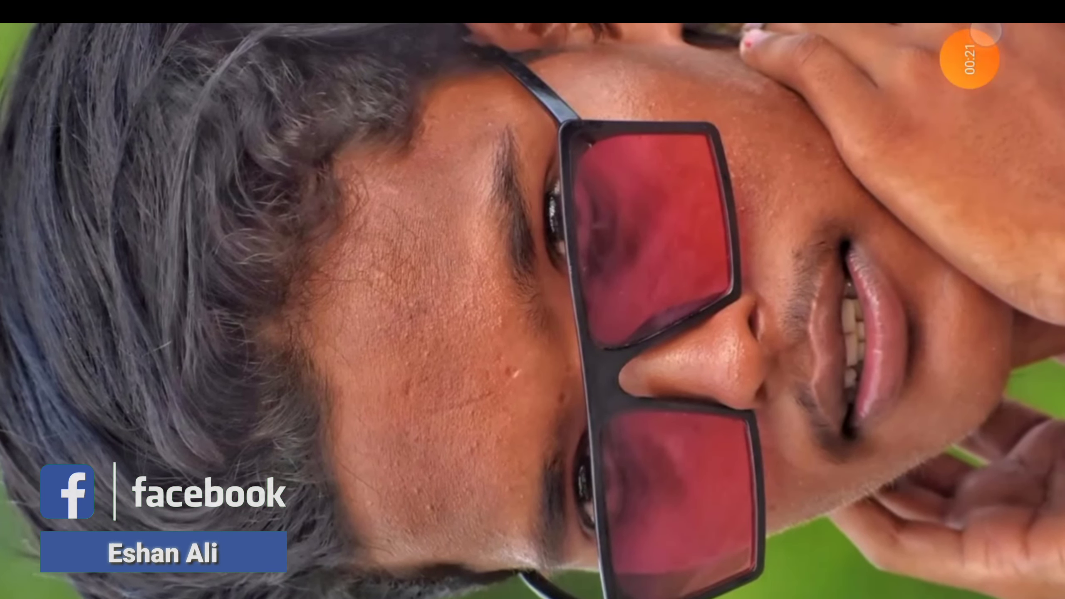
{"action": "left_click", "coordinate": [1018, 139]}
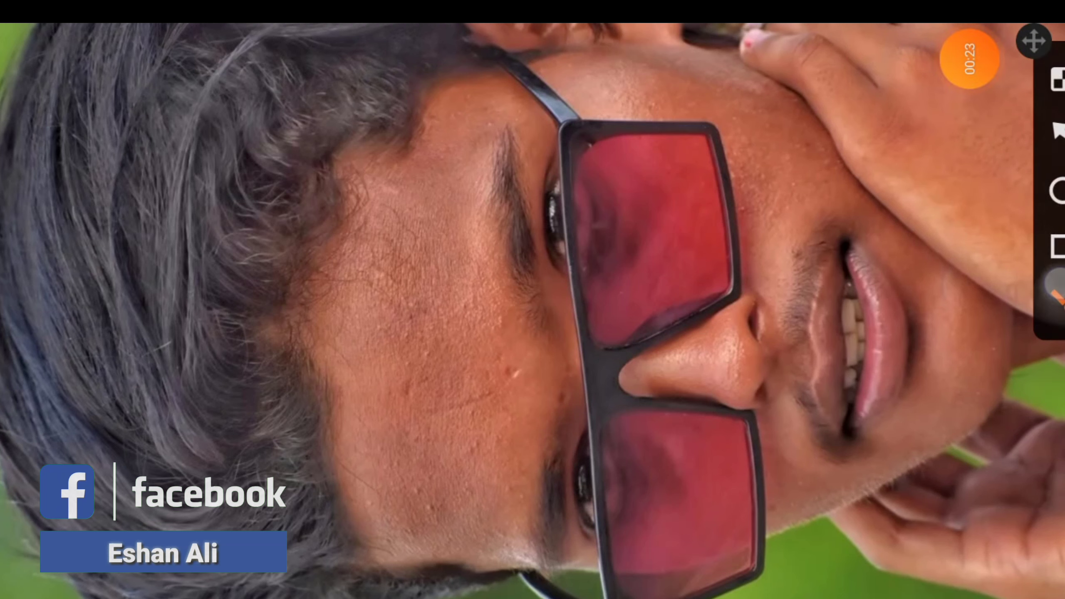
{"action": "left_click_drag", "start_coordinate": [860, 138], "coordinate": [811, 92]}
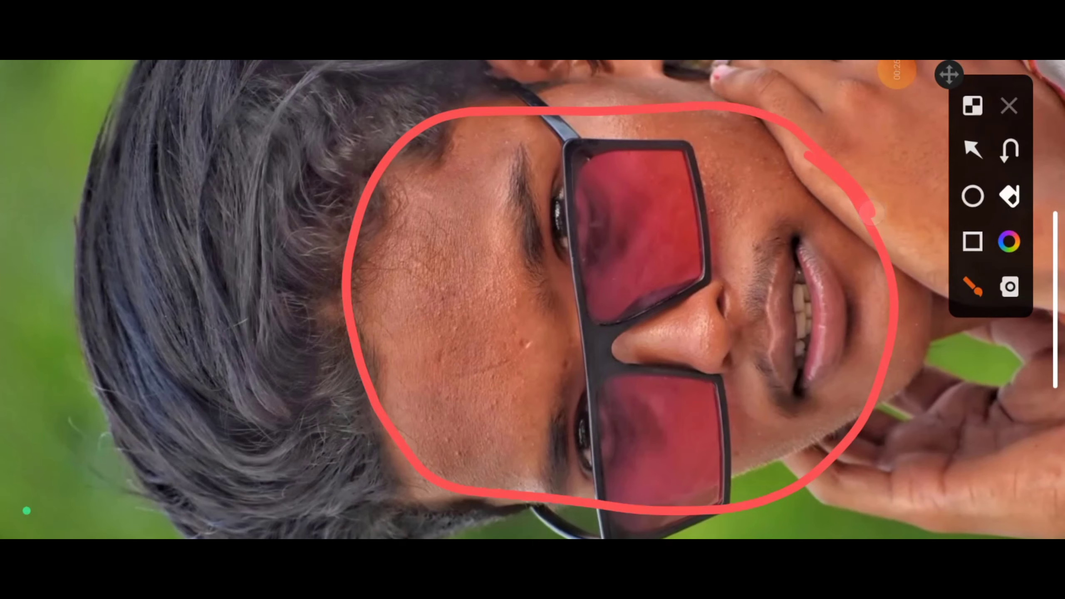
{"action": "left_click_drag", "start_coordinate": [713, 247], "coordinate": [786, 226]}
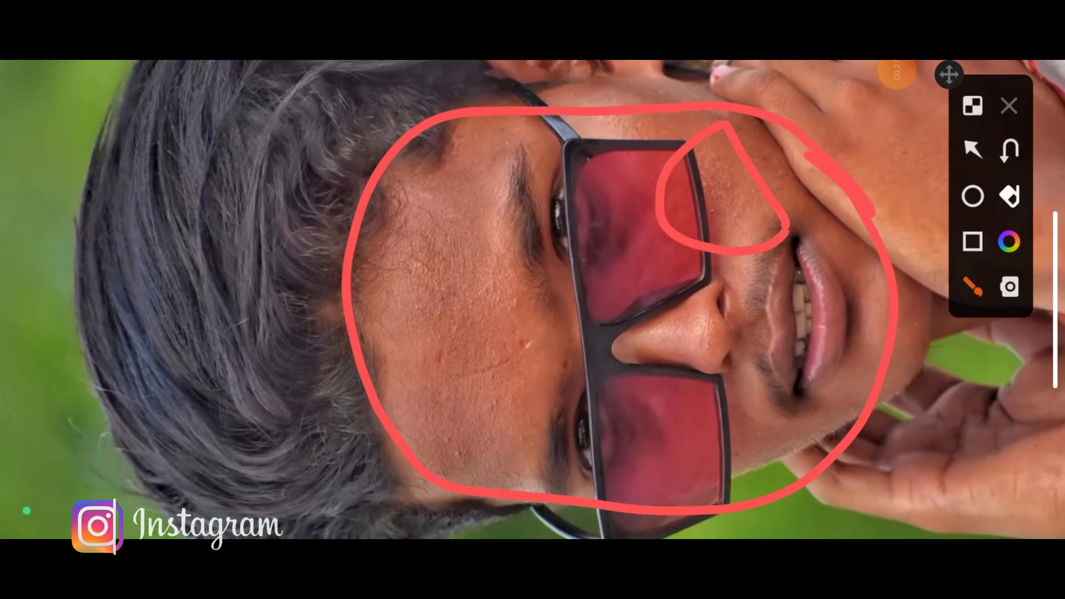
{"action": "left_click", "coordinate": [972, 149]}
{"action": "left_click_drag", "start_coordinate": [840, 180], "coordinate": [721, 178]}
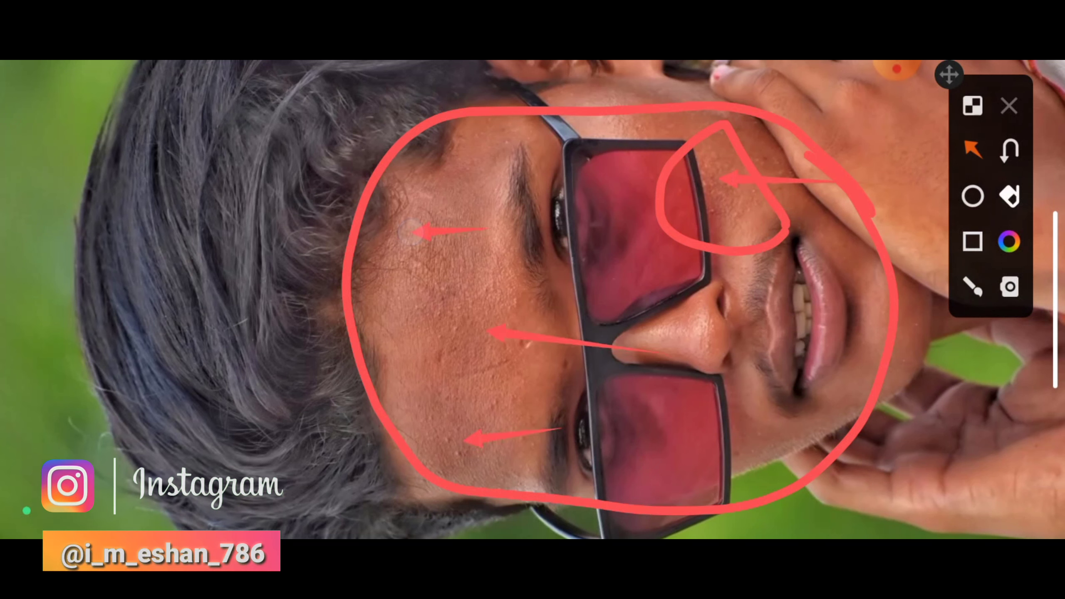
{"action": "left_click", "coordinate": [1008, 92]}
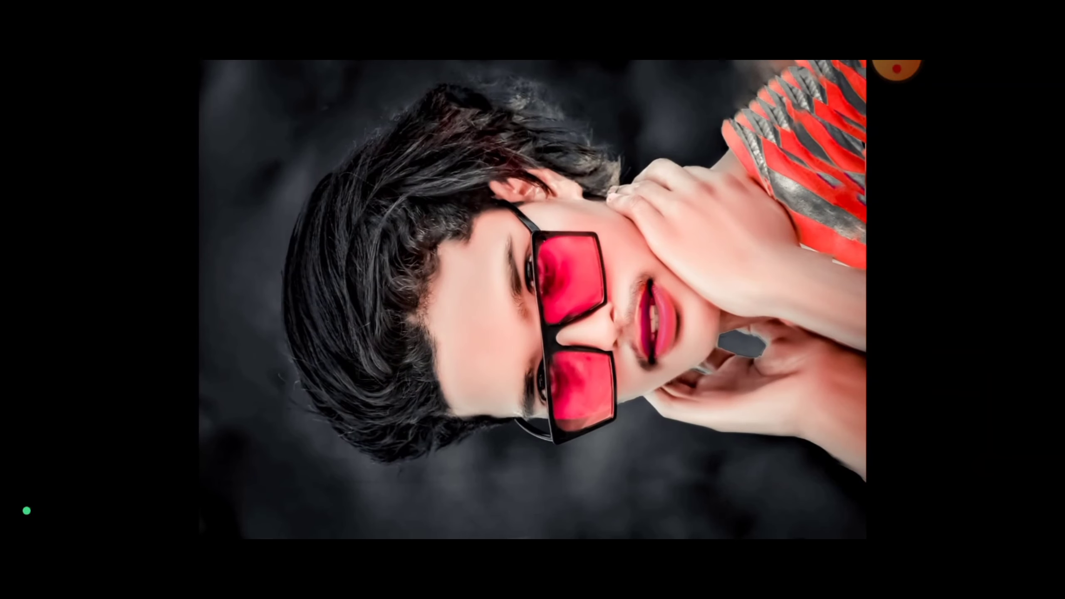
Frame the whole edited portrait with a rectangle and point arrows at the smoothed skin.
{"action": "left_click", "coordinate": [896, 70]}
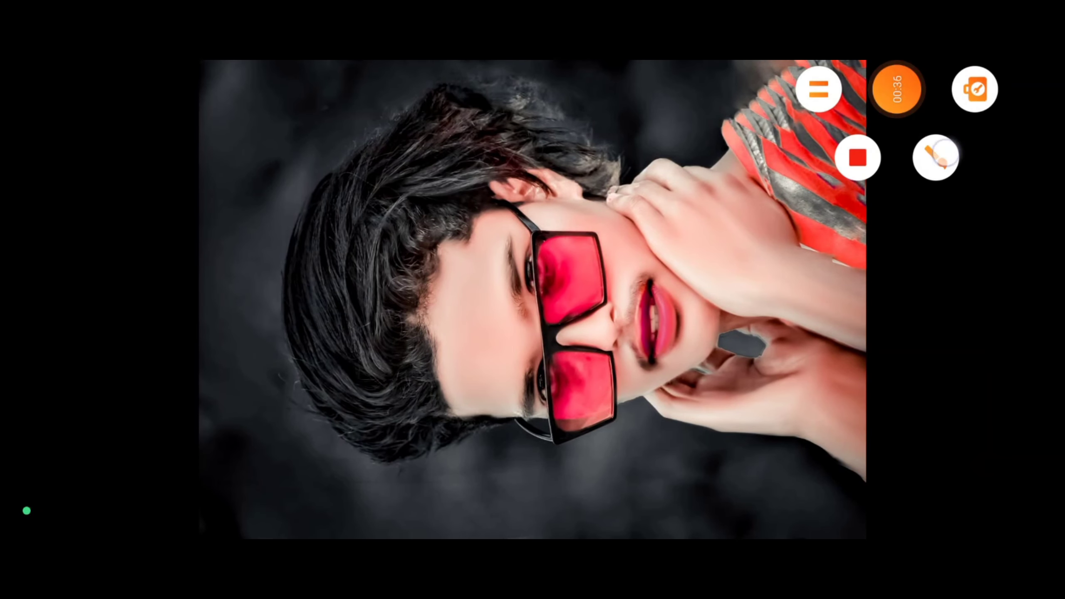
{"action": "left_click", "coordinate": [936, 158]}
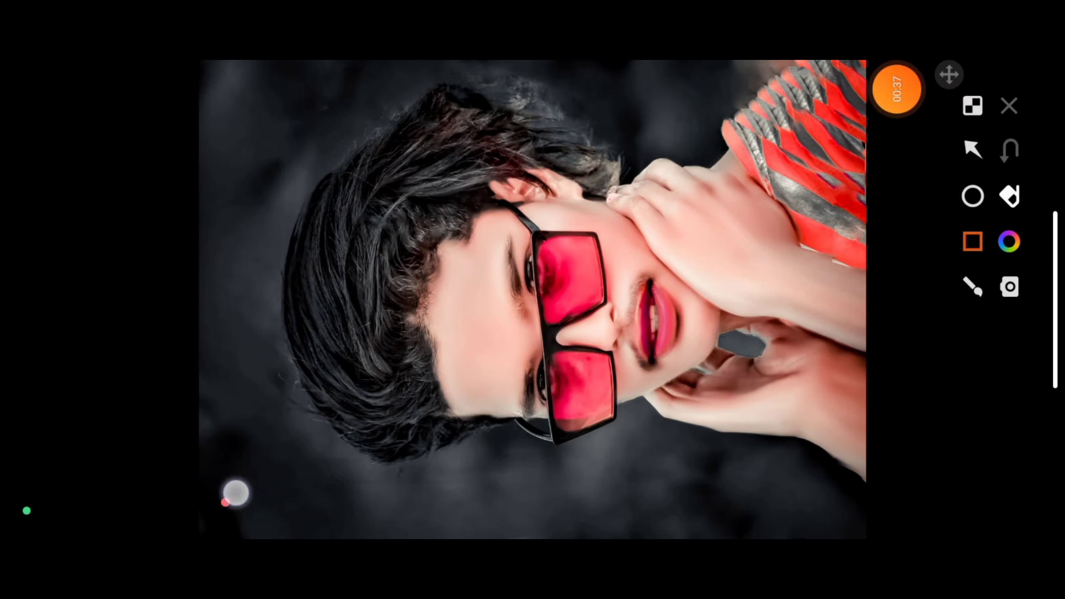
{"action": "left_click_drag", "start_coordinate": [235, 493], "coordinate": [841, 67]}
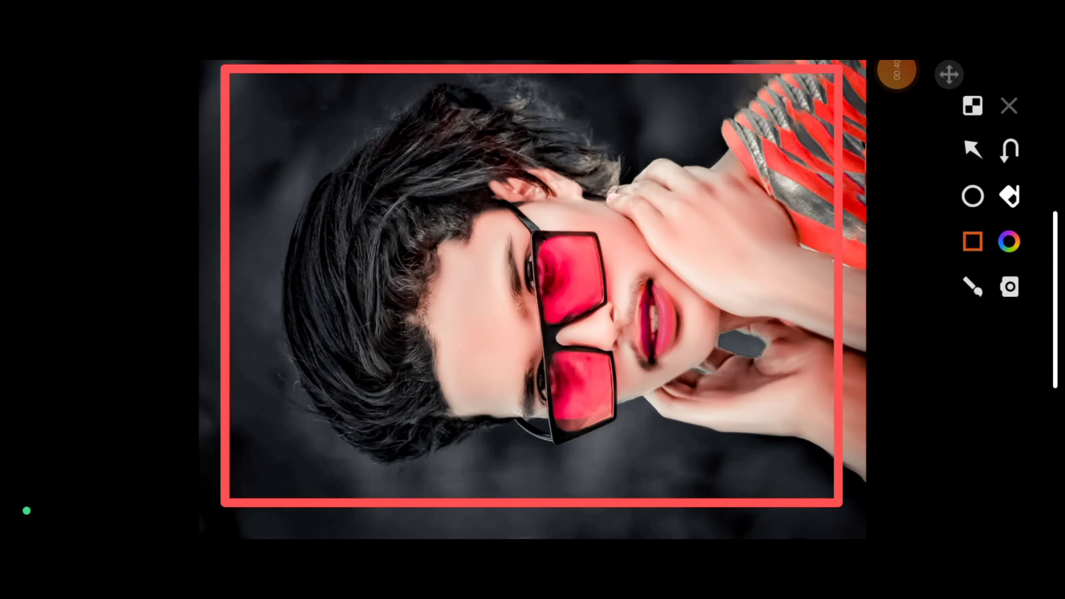
{"action": "left_click", "coordinate": [972, 149]}
{"action": "left_click_drag", "start_coordinate": [691, 256], "coordinate": [622, 250]}
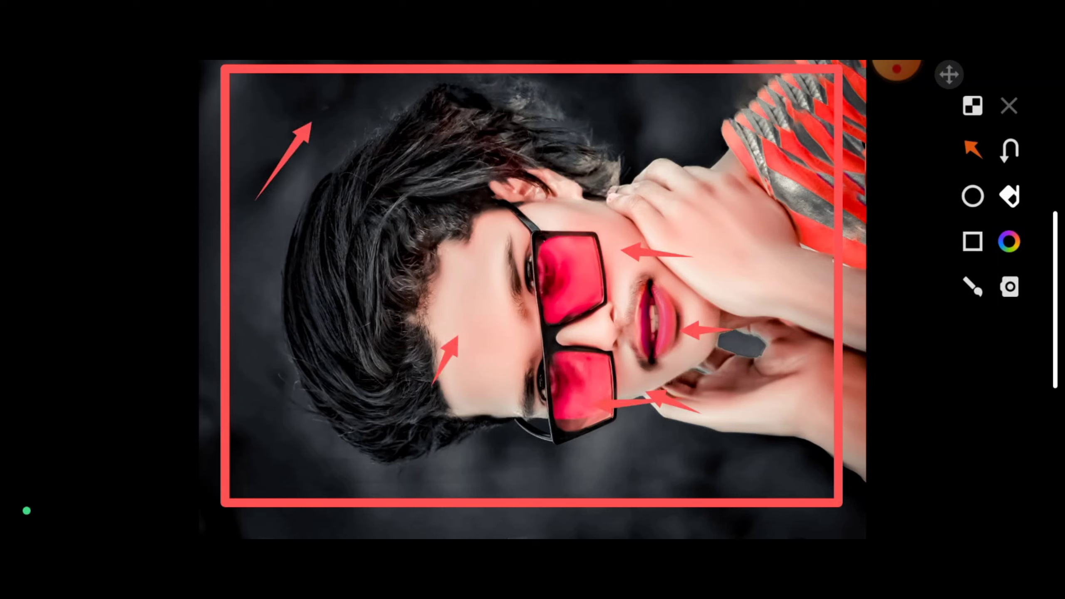
{"action": "left_click", "coordinate": [1009, 106]}
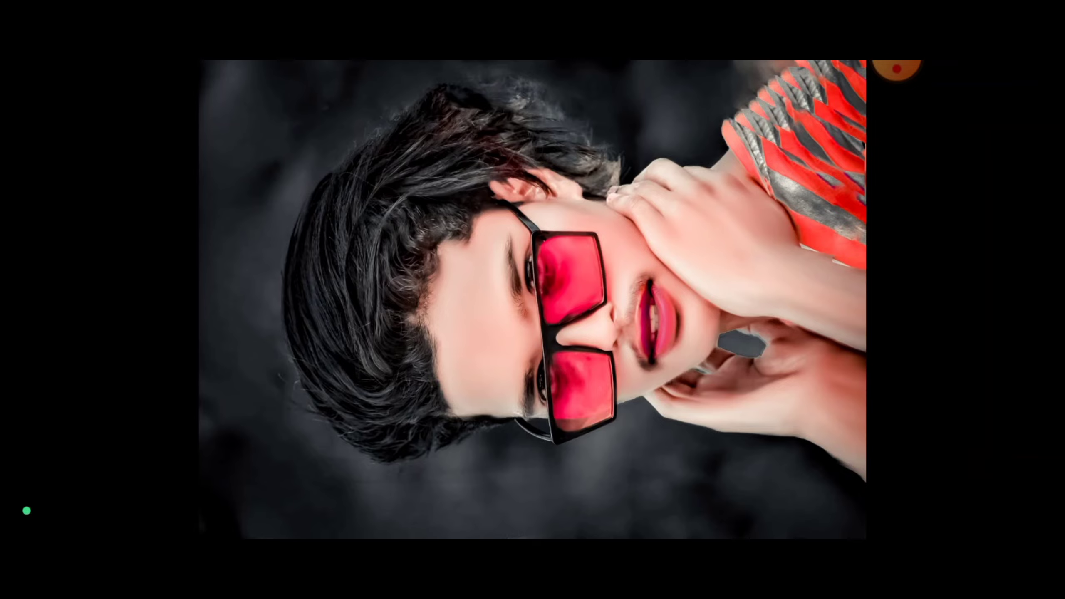
Zoom into the glasses and cheek of the original green-background portrait.
{"action": "scroll", "coordinate": [619, 331], "scroll_direction": "down", "scroll_amount": 3}
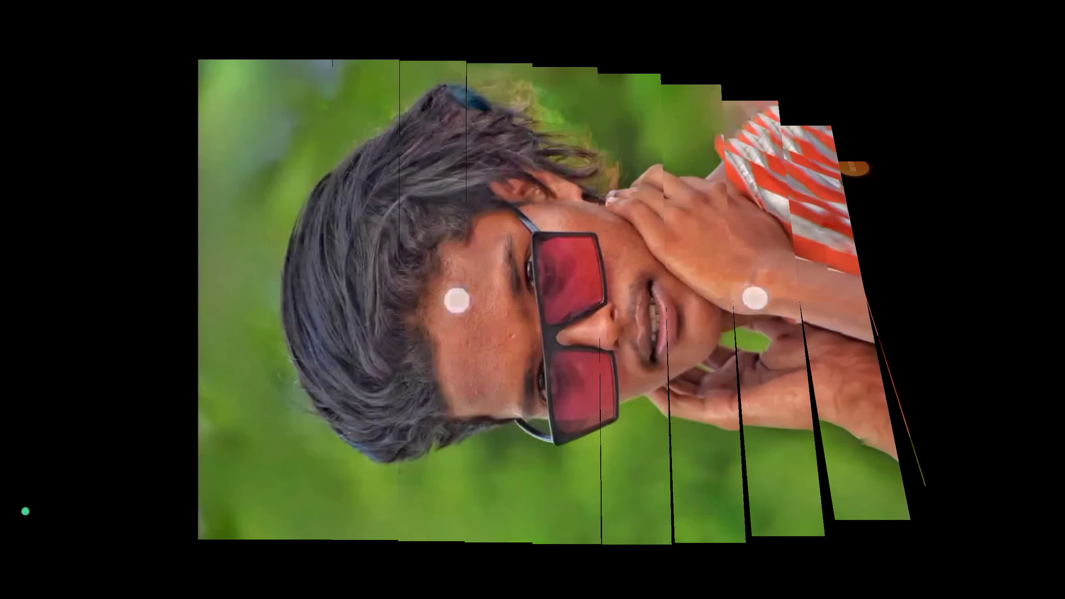
{"action": "scroll", "coordinate": [605, 298], "scroll_direction": "up", "scroll_amount": 2}
{"action": "scroll", "coordinate": [587, 277], "scroll_direction": "up", "scroll_amount": 2}
{"action": "scroll", "coordinate": [566, 251], "scroll_direction": "up", "scroll_amount": 2}
{"action": "scroll", "coordinate": [629, 268], "scroll_direction": "up", "scroll_amount": 2}
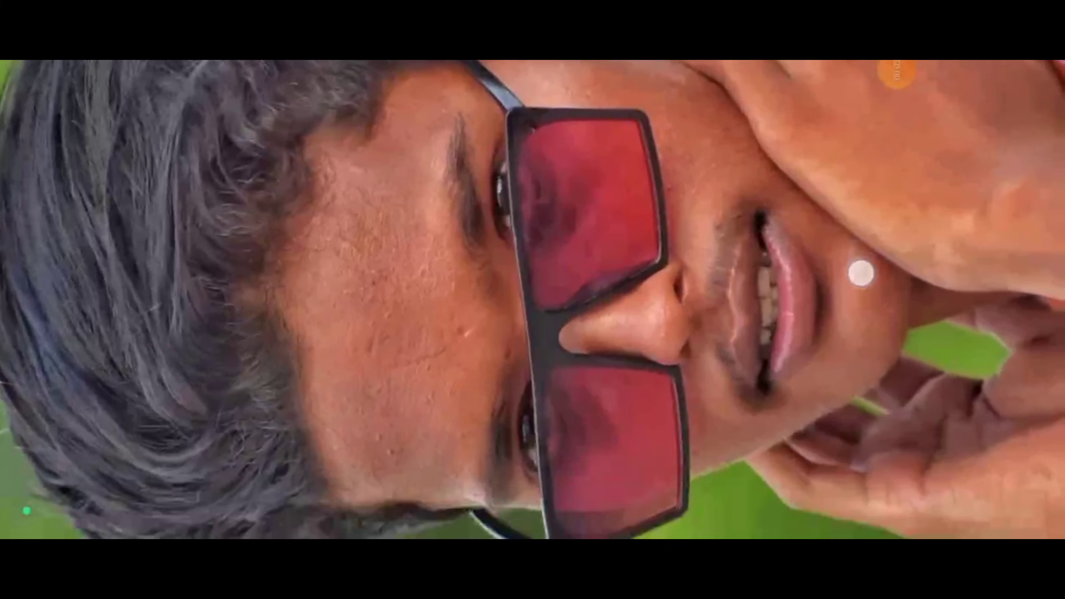
{"action": "scroll", "coordinate": [560, 212], "scroll_direction": "up", "scroll_amount": 2}
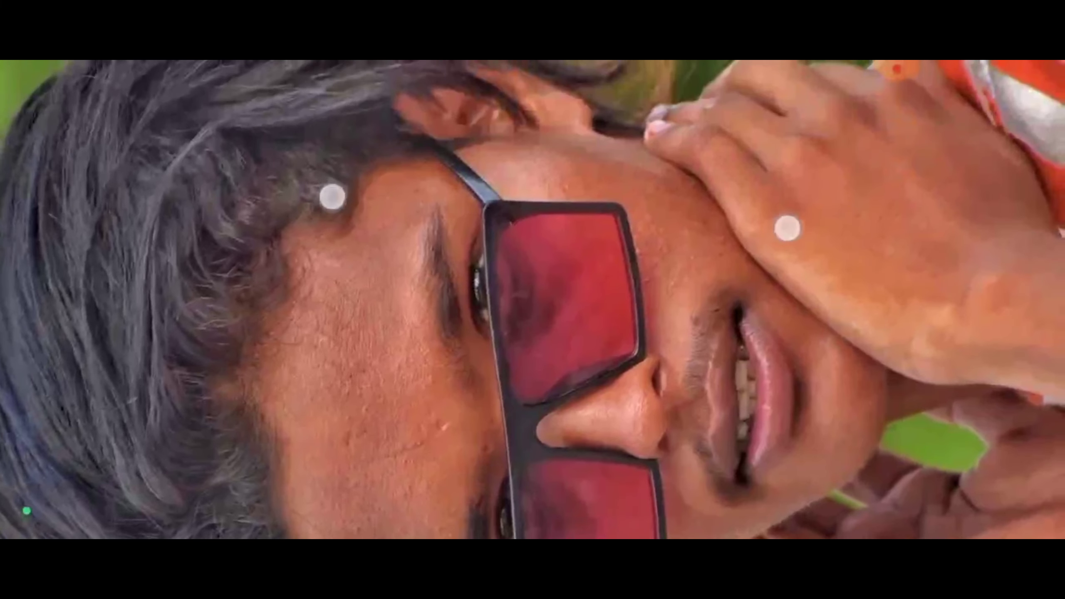
{"action": "scroll", "coordinate": [560, 212], "scroll_direction": "up", "scroll_amount": 2}
{"action": "left_click_drag", "start_coordinate": [893, 312], "coordinate": [830, 288]}
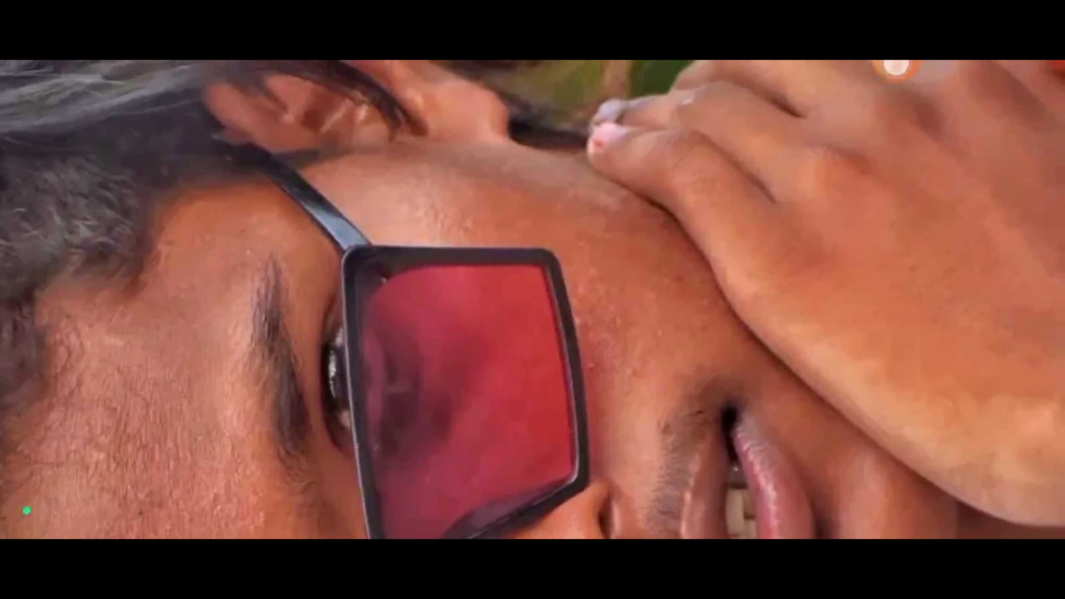
Circle the rough cheek skin beside the lens, then bring up the photo's sharing options.
{"action": "left_click", "coordinate": [895, 68]}
{"action": "left_click", "coordinate": [936, 157]}
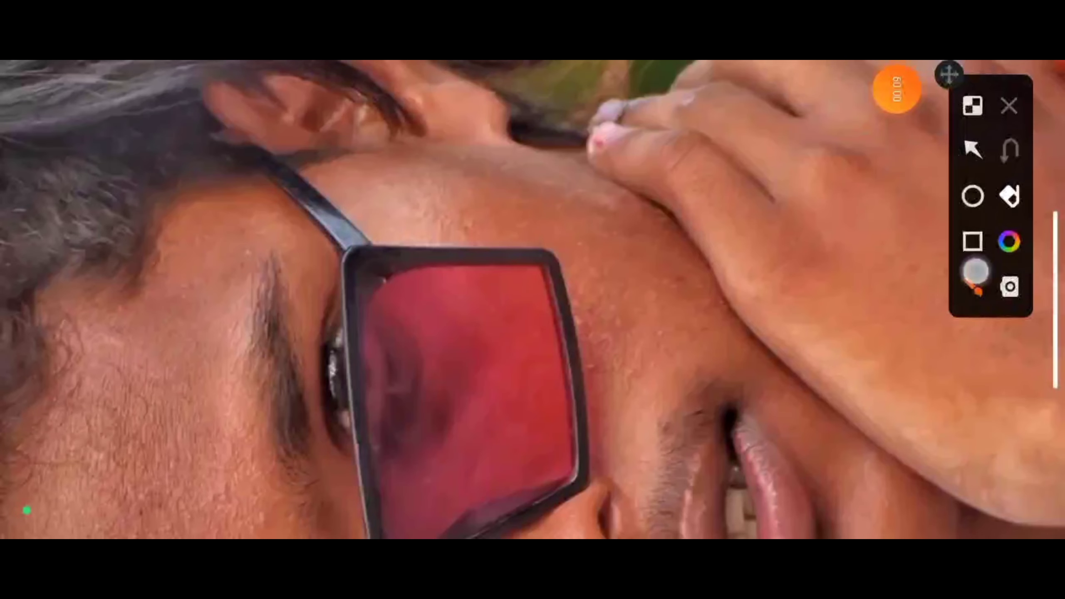
{"action": "mouse_move", "coordinate": [790, 267]}
{"action": "left_mouse_down"}
{"action": "mouse_move", "coordinate": [511, 248]}
{"action": "mouse_move", "coordinate": [787, 322]}
{"action": "left_mouse_up"}
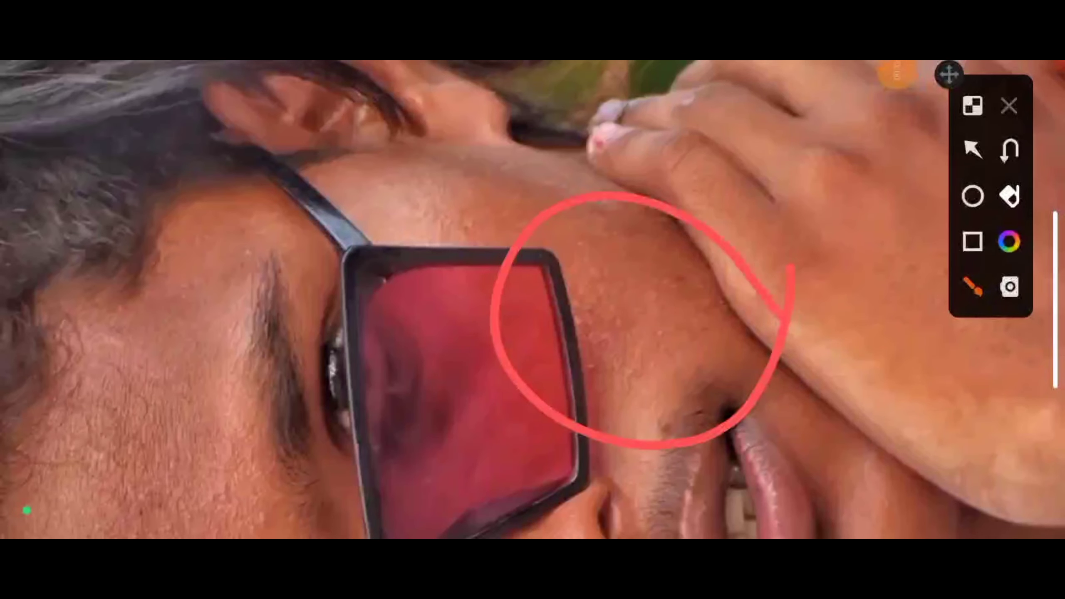
{"action": "left_click", "coordinate": [1008, 106]}
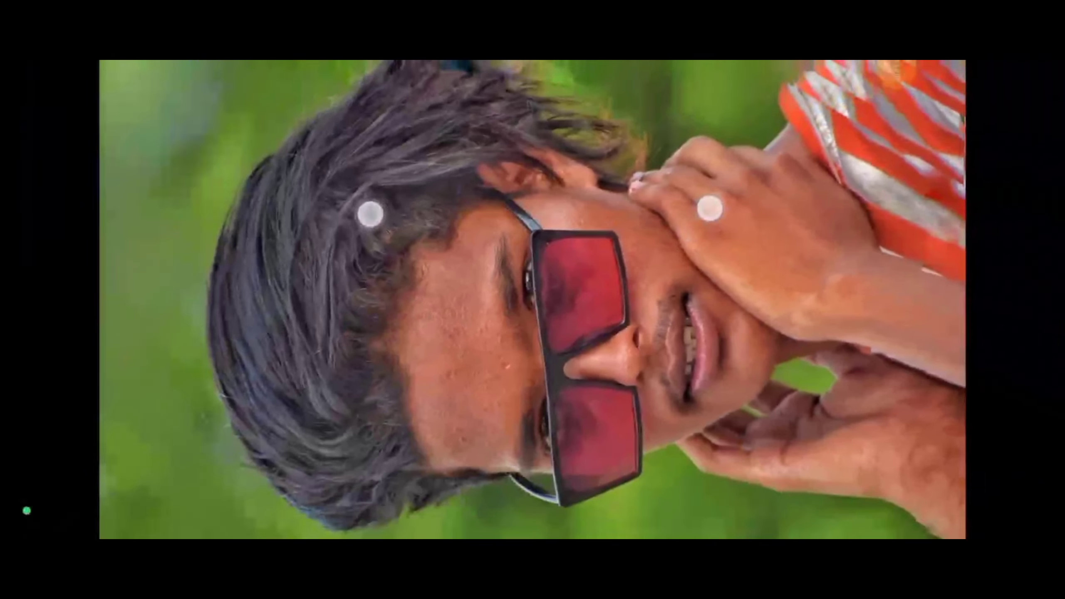
{"action": "scroll", "coordinate": [539, 210], "scroll_direction": "down", "scroll_amount": 3}
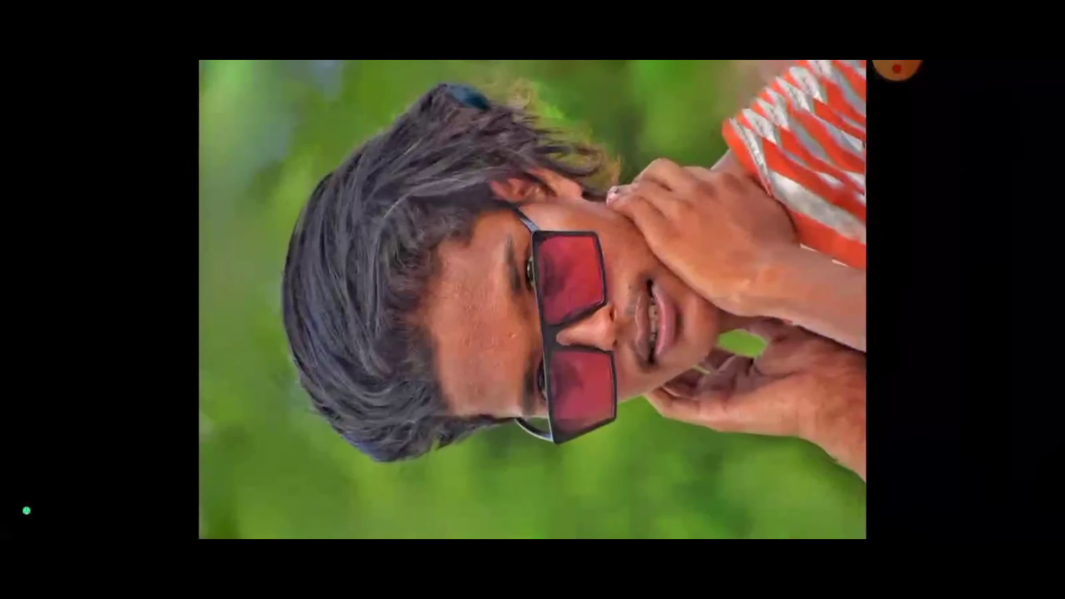
{"action": "left_click", "coordinate": [818, 268]}
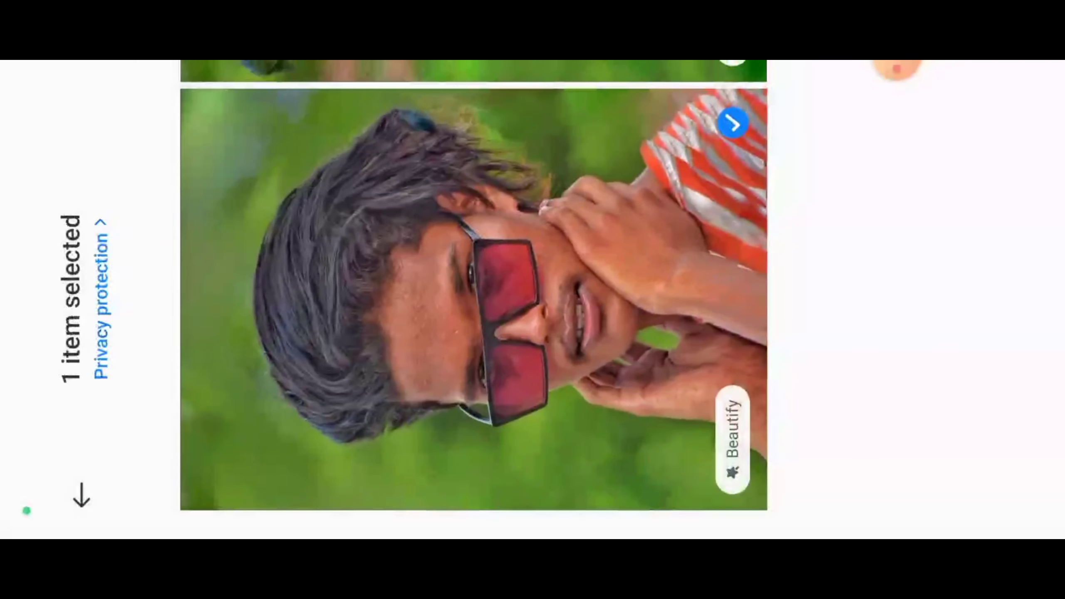
Send the sunglasses portrait from the share sheet to Sketchbook.
{"action": "left_click_drag", "start_coordinate": [974, 260], "coordinate": [980, 347]}
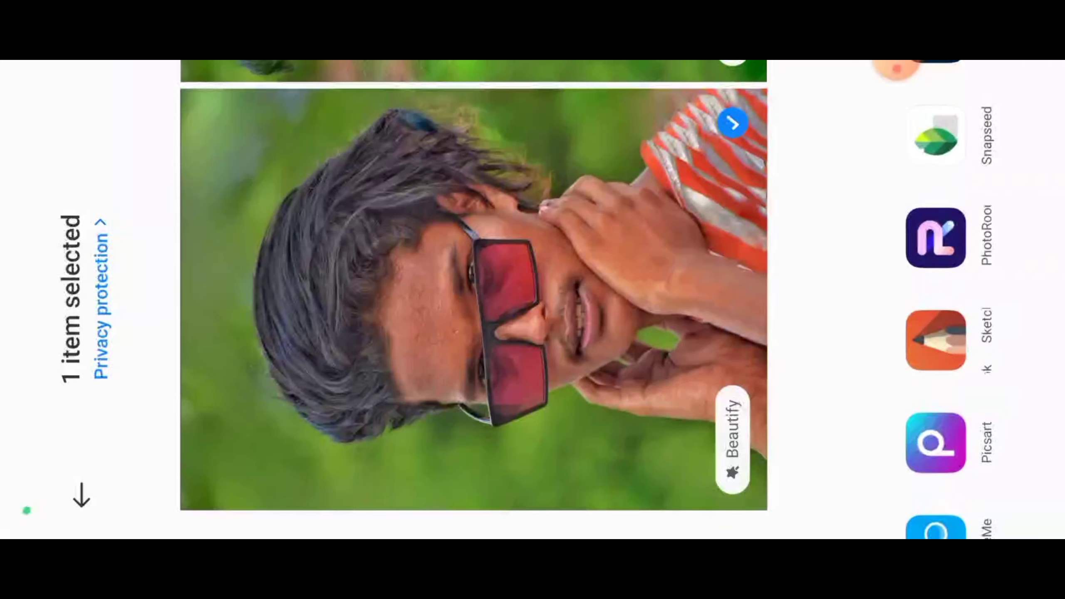
{"action": "left_click", "coordinate": [935, 356]}
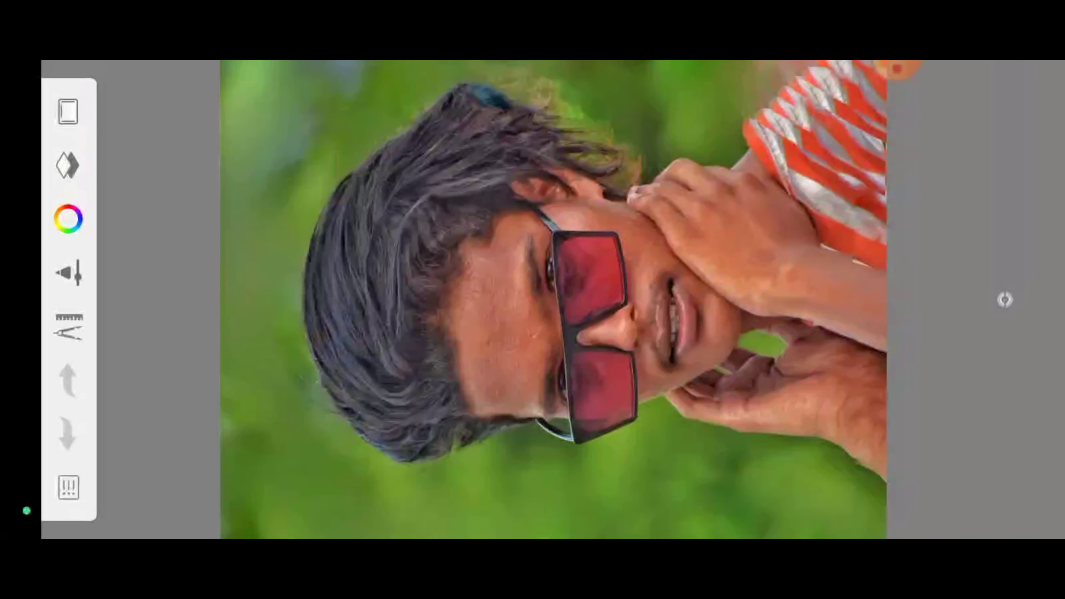
Point an annotation arrow at the brush settings, then bring up the Brush Library.
{"action": "left_click", "coordinate": [1004, 299]}
{"action": "left_click", "coordinate": [930, 159]}
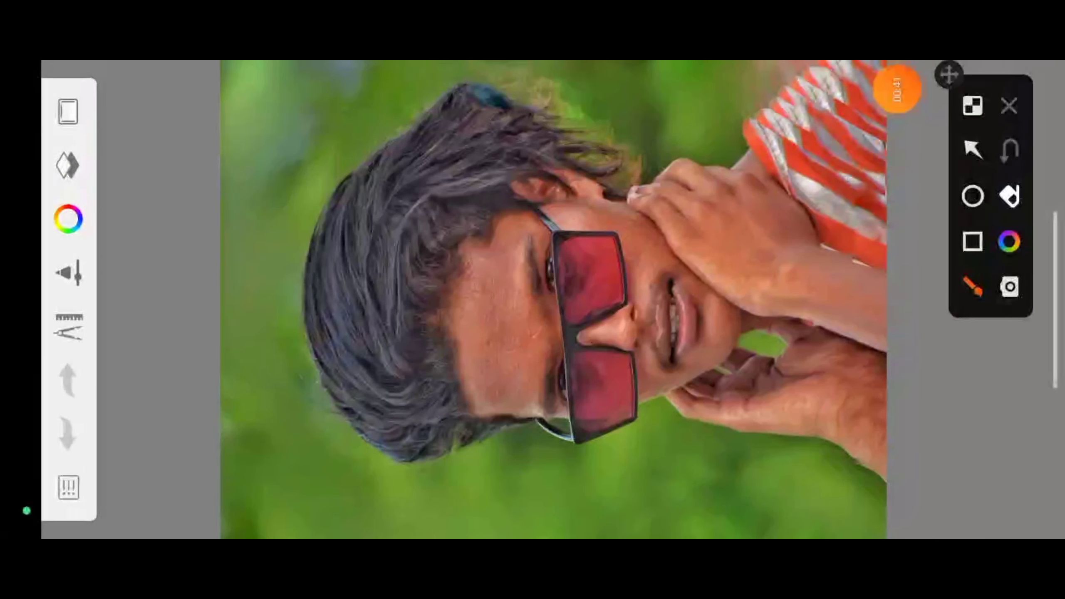
{"action": "left_click_drag", "start_coordinate": [211, 301], "coordinate": [101, 263]}
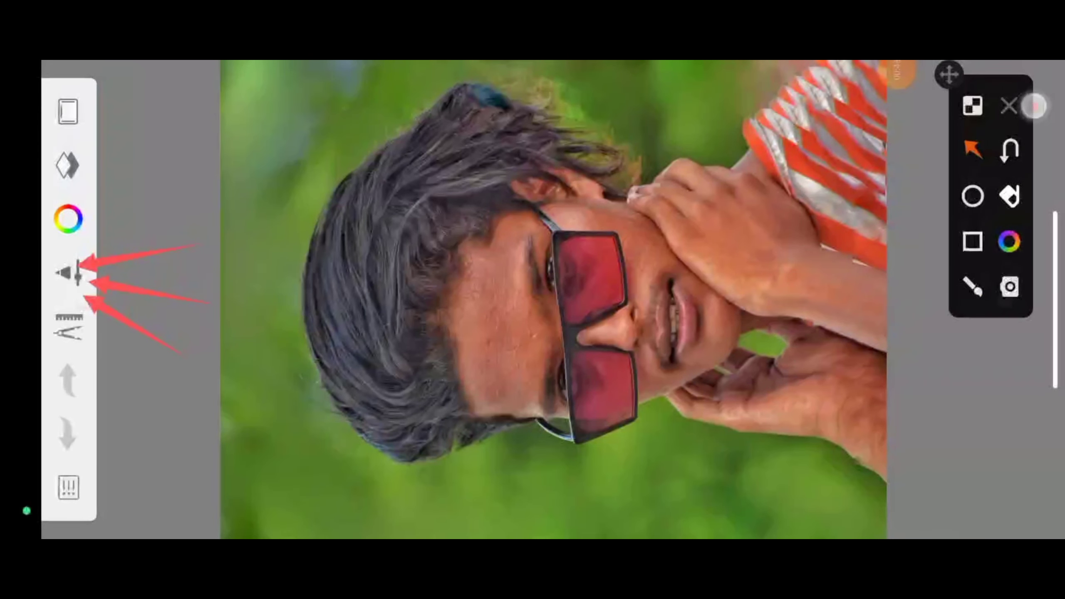
{"action": "left_click", "coordinate": [1024, 106]}
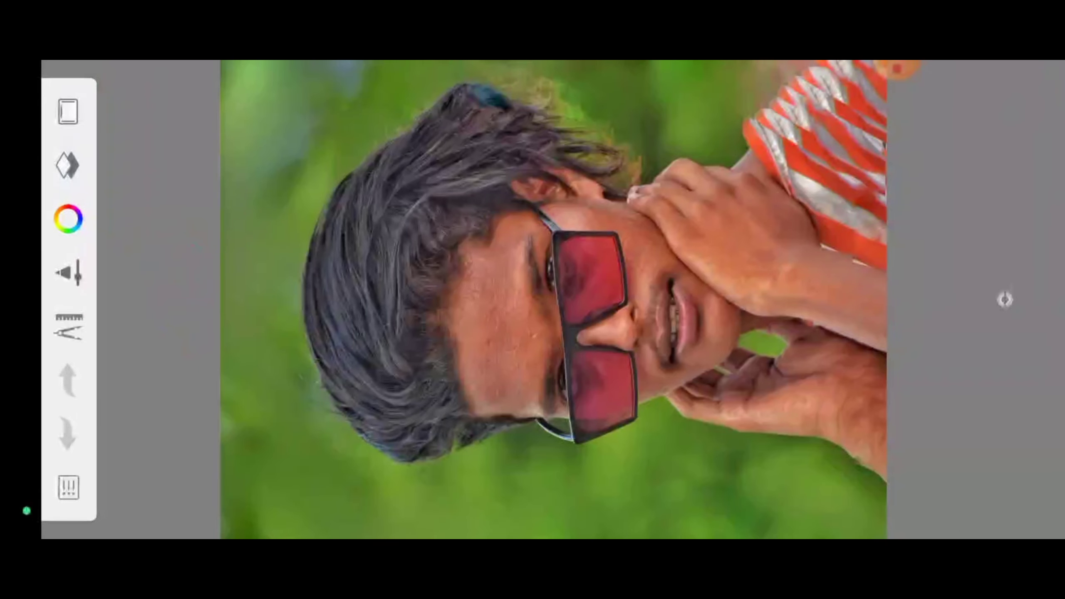
{"action": "left_click", "coordinate": [69, 272]}
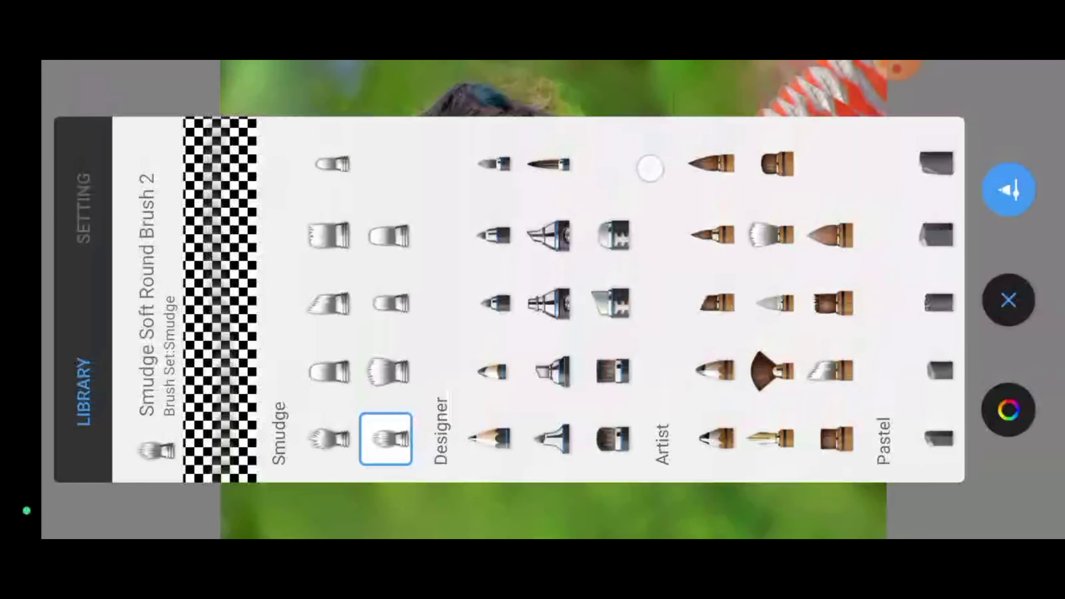
Choose the Legacy set's Inking Pen and close the brush library.
{"action": "scroll", "coordinate": [607, 299], "scroll_direction": "left", "scroll_amount": 15}
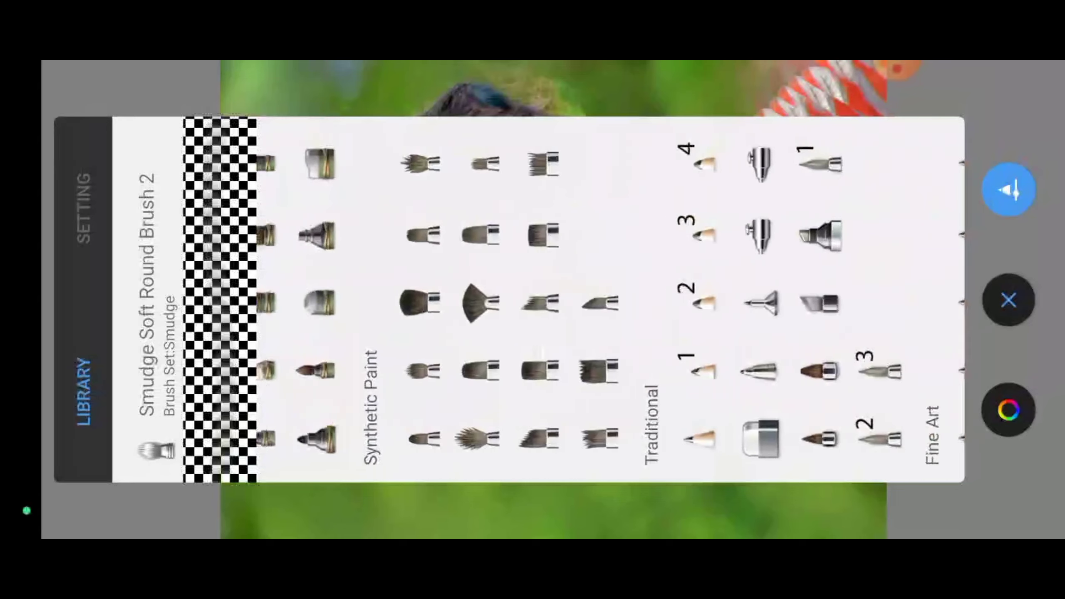
{"action": "scroll", "coordinate": [794, 204], "scroll_direction": "left", "scroll_amount": 10}
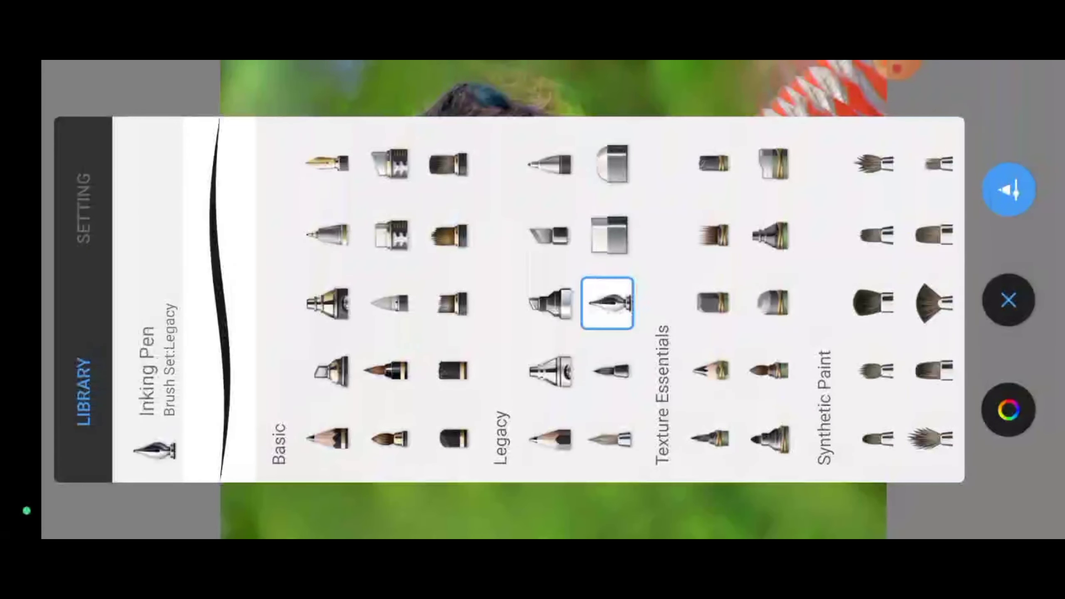
{"action": "left_click", "coordinate": [897, 69]}
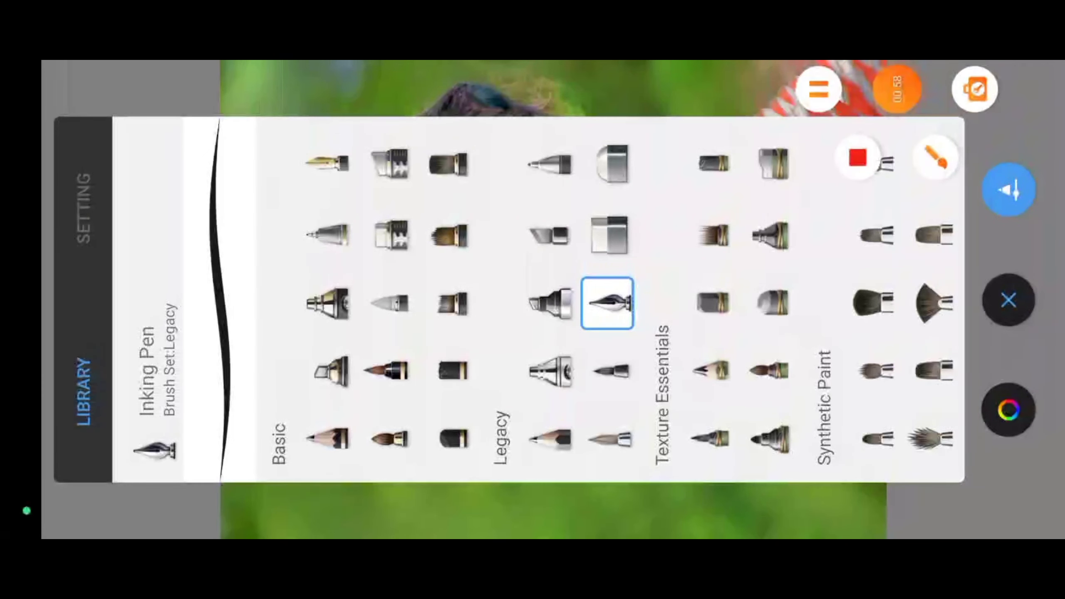
{"action": "left_click", "coordinate": [936, 158]}
{"action": "left_click_drag", "start_coordinate": [566, 348], "coordinate": [660, 256]}
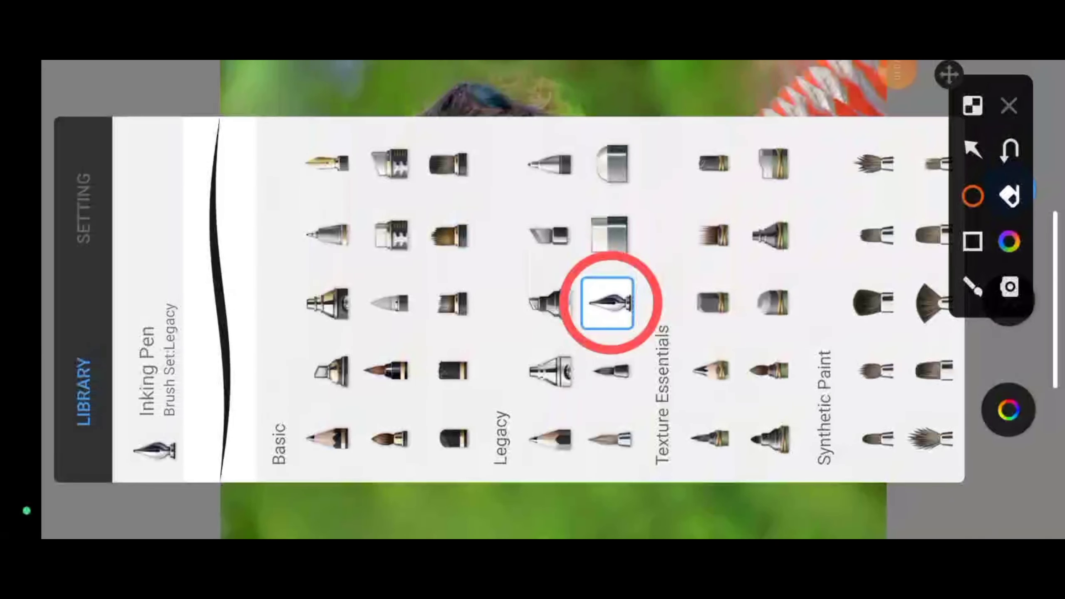
{"action": "left_click", "coordinate": [1009, 101]}
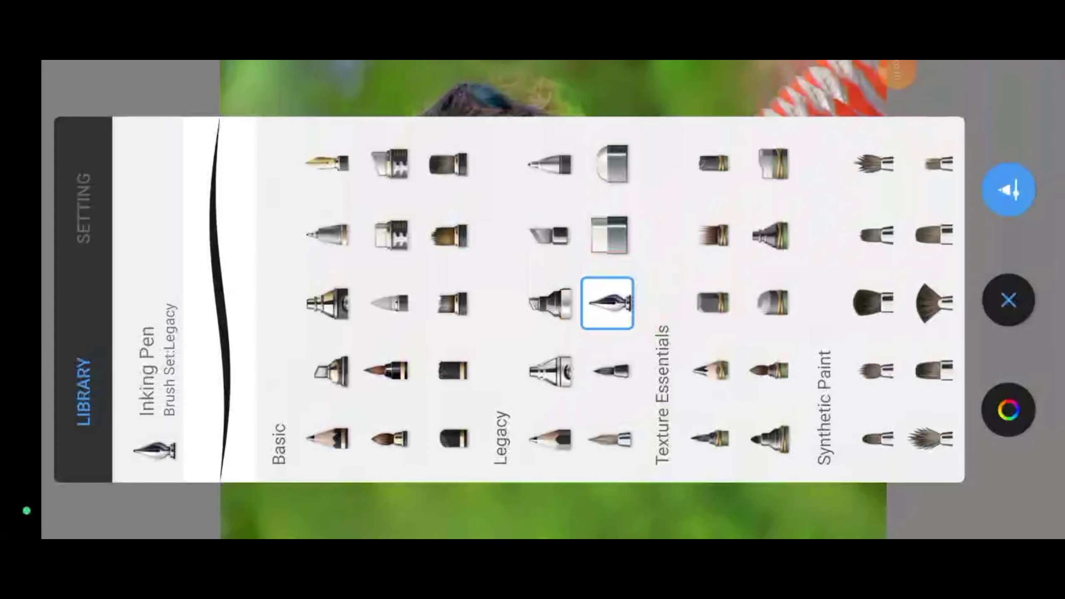
{"action": "left_click", "coordinate": [1008, 300]}
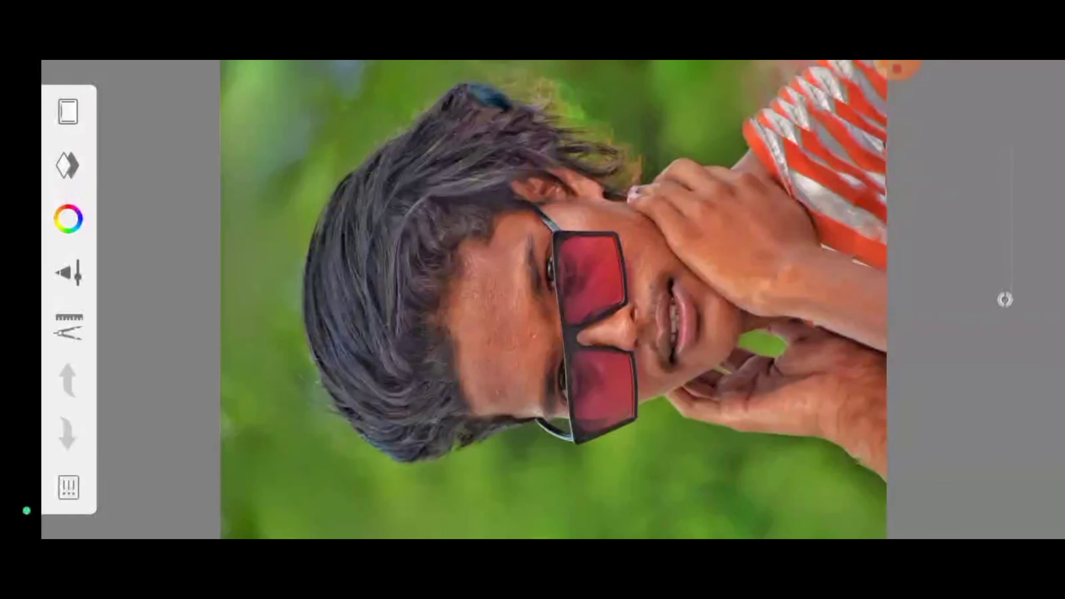
Add a blank layer above the photo with Soft Light blending, then hide the Layers panel.
{"action": "left_click", "coordinate": [69, 165]}
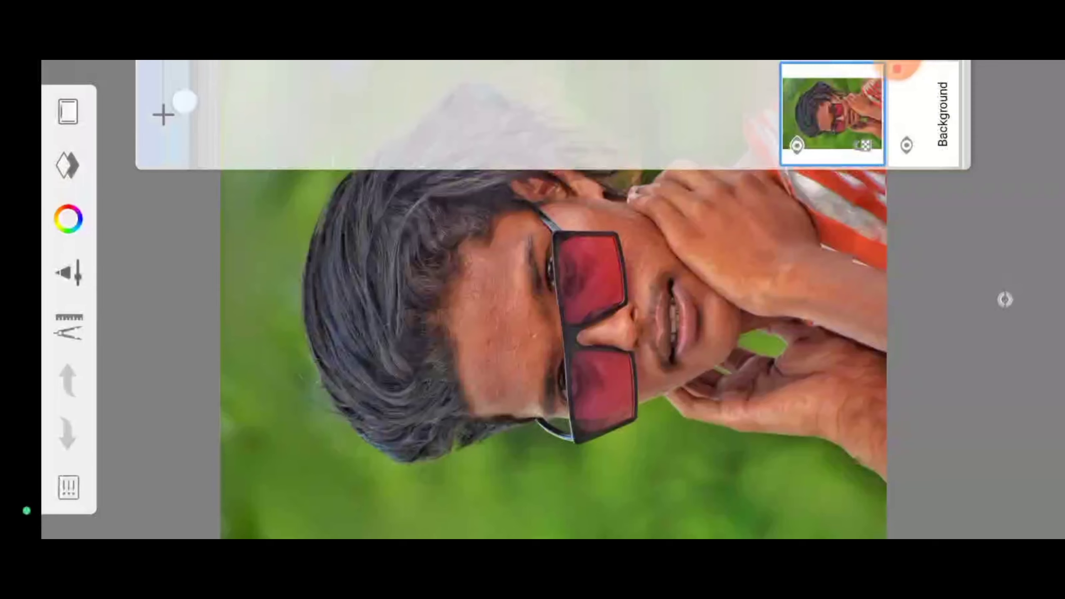
{"action": "left_click", "coordinate": [183, 101]}
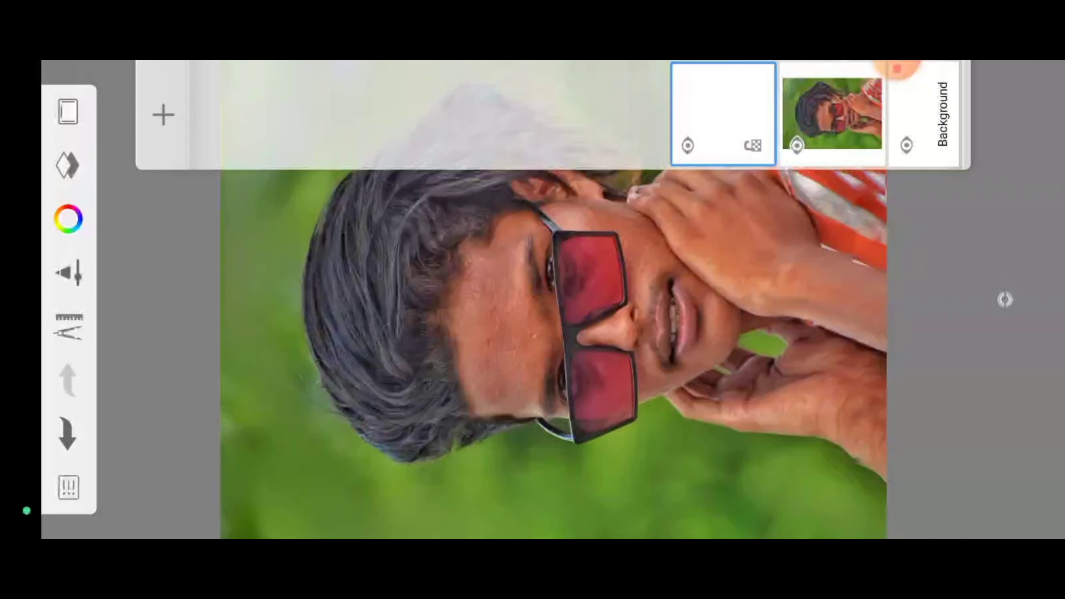
{"action": "left_click", "coordinate": [723, 114]}
{"action": "left_click", "coordinate": [515, 169]}
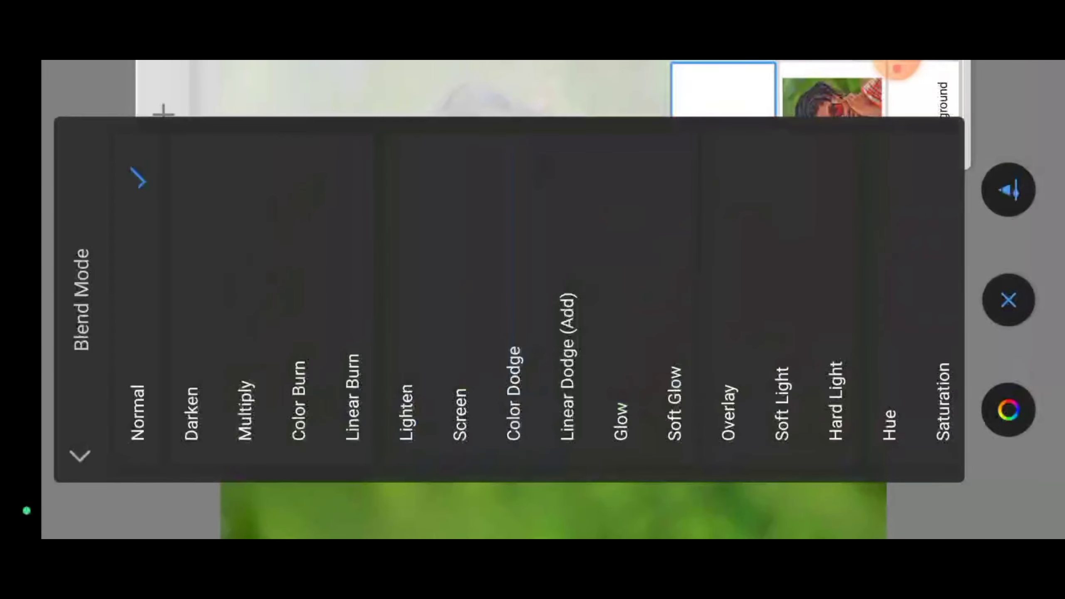
{"action": "left_click", "coordinate": [791, 245]}
{"action": "left_click", "coordinate": [1008, 300]}
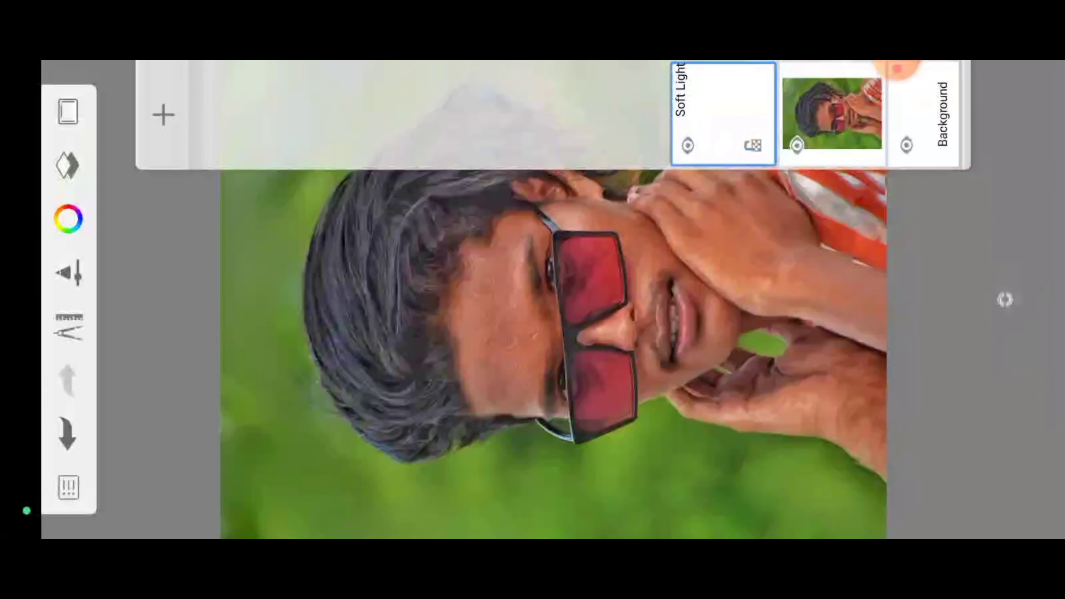
{"action": "left_click", "coordinate": [857, 309]}
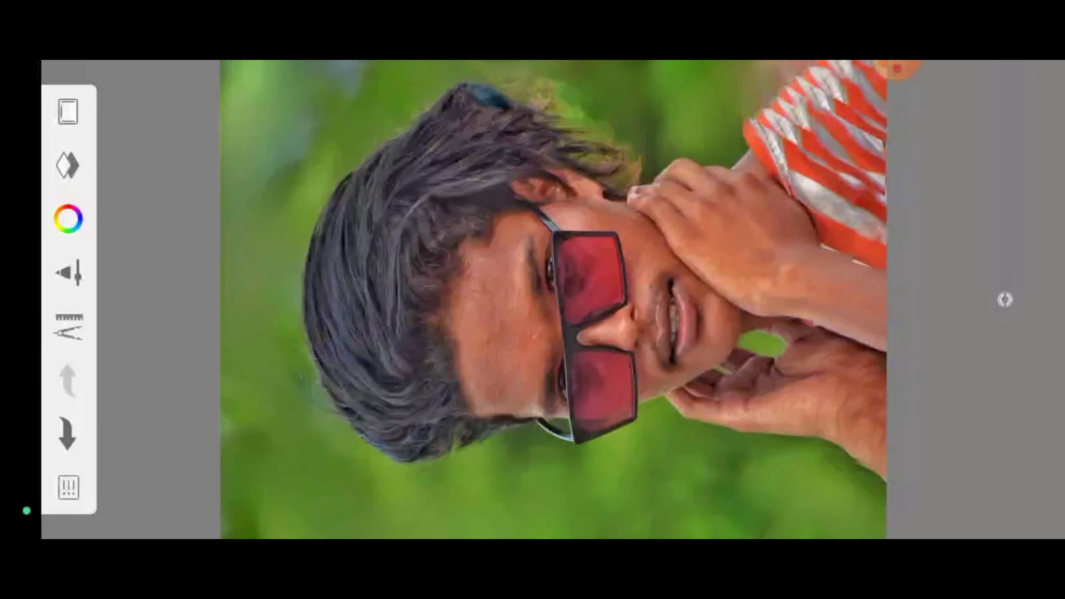
{"action": "scroll", "coordinate": [534, 311], "scroll_direction": "up", "scroll_amount": 2}
{"action": "scroll", "coordinate": [534, 310], "scroll_direction": "up", "scroll_amount": 2}
Set the Inking Pen colour to pale pink FFE6E6 using the Color Wheel.
{"action": "scroll", "coordinate": [534, 310], "scroll_direction": "up", "scroll_amount": 1}
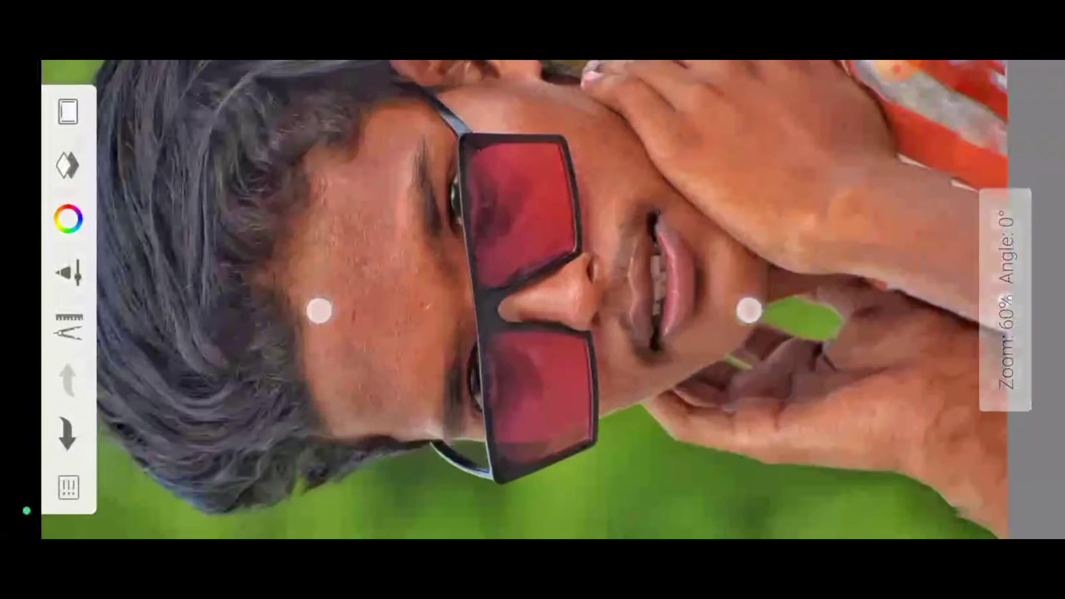
{"action": "scroll", "coordinate": [534, 308], "scroll_direction": "up", "scroll_amount": 2}
{"action": "scroll", "coordinate": [534, 308], "scroll_direction": "up", "scroll_amount": 2}
{"action": "left_click", "coordinate": [68, 272]}
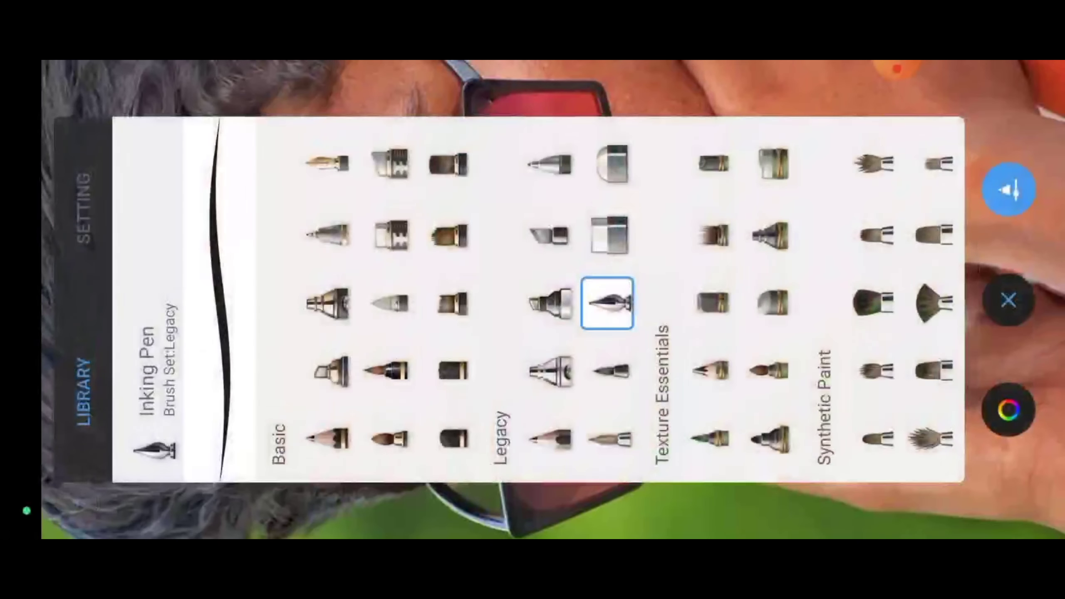
{"action": "left_click", "coordinate": [84, 208]}
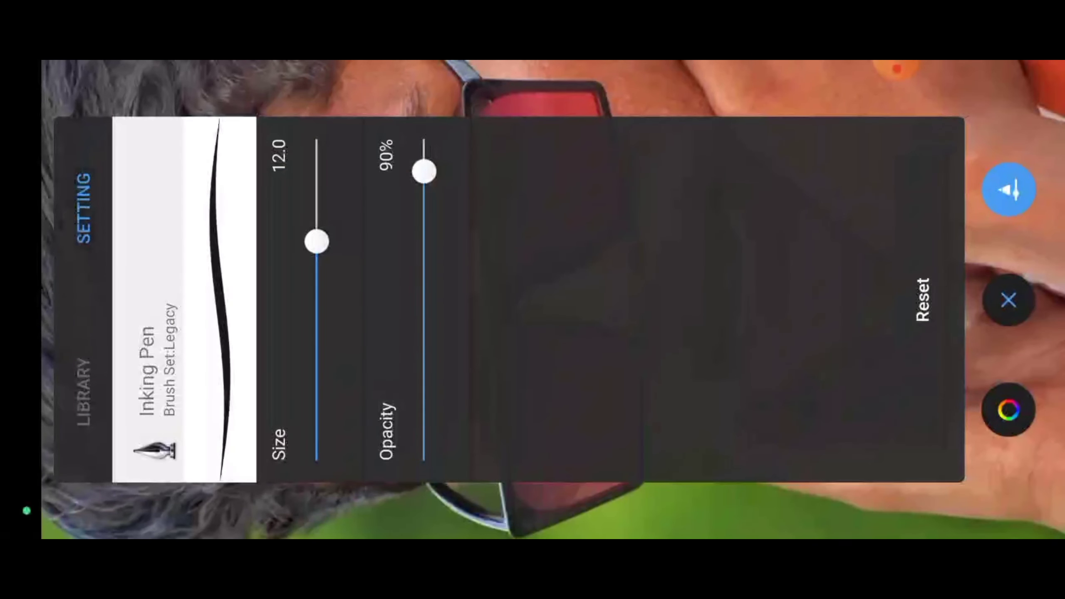
{"action": "left_click", "coordinate": [1008, 408]}
{"action": "left_click", "coordinate": [350, 297]}
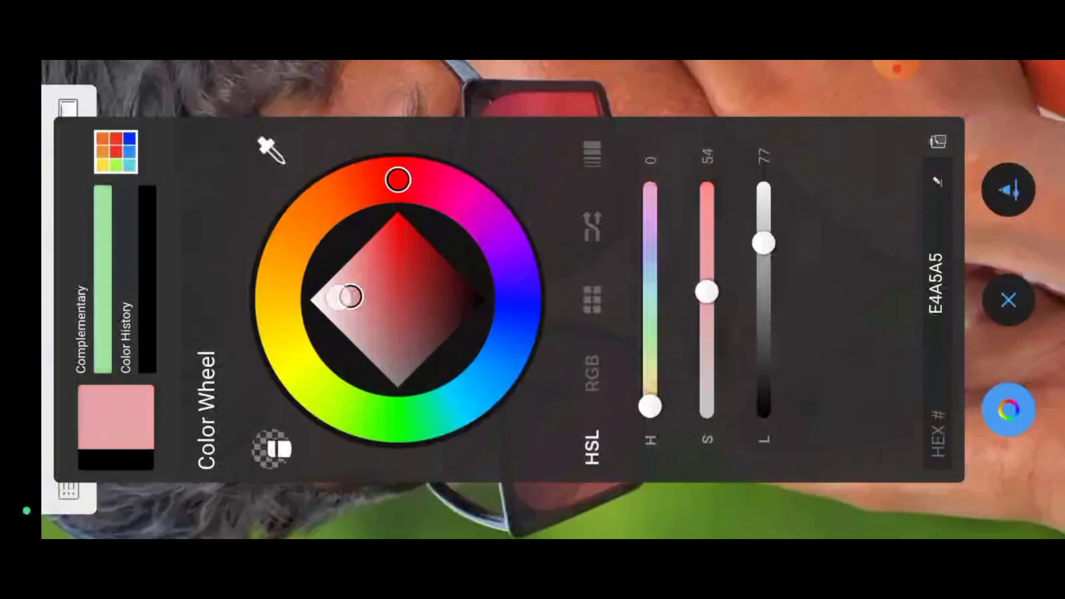
{"action": "left_click_drag", "start_coordinate": [351, 296], "coordinate": [318, 289]}
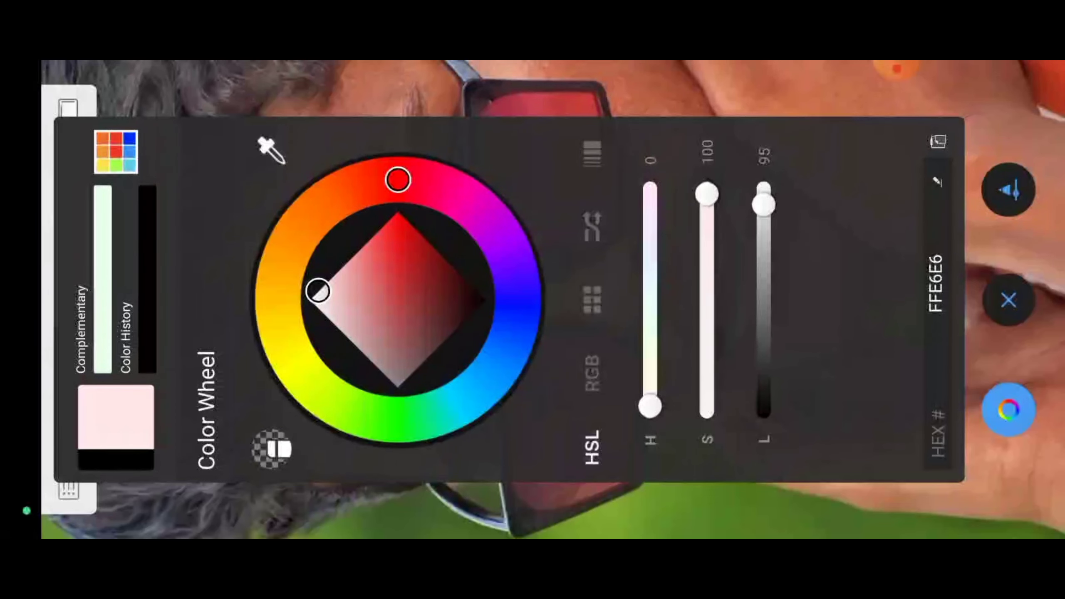
{"action": "left_click", "coordinate": [1007, 299]}
{"action": "scroll", "coordinate": [609, 321], "scroll_direction": "up", "scroll_amount": 3}
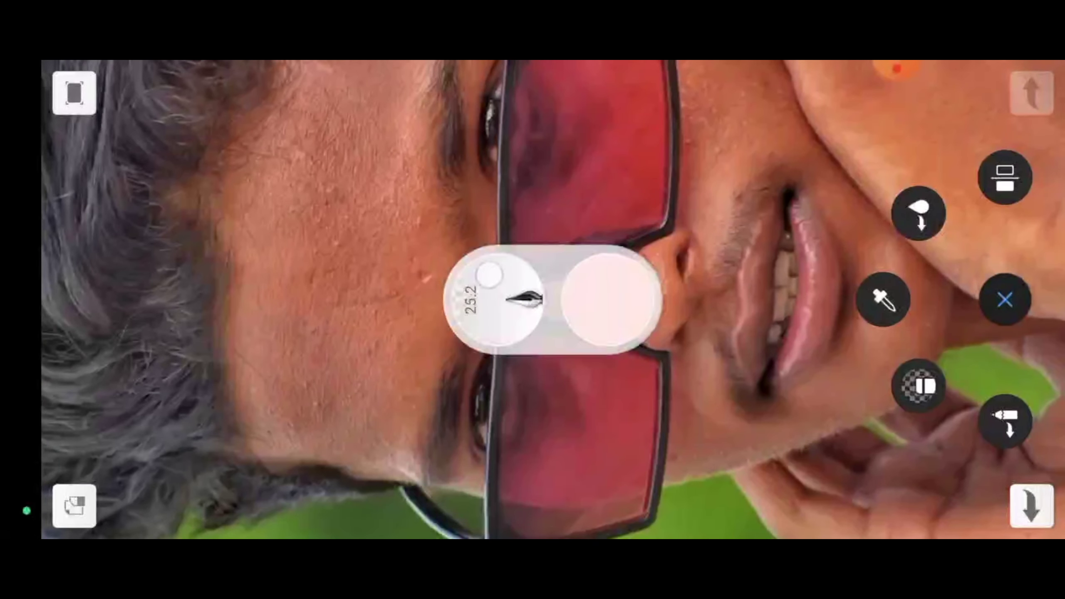
Paint pale pink strokes over the nose, cheeks, remaining face skin and the hand.
{"action": "scroll", "coordinate": [535, 286], "scroll_direction": "down", "scroll_amount": 1}
{"action": "mouse_move", "coordinate": [587, 227]}
{"action": "left_mouse_down"}
{"action": "mouse_move", "coordinate": [413, 171]}
{"action": "mouse_move", "coordinate": [482, 221]}
{"action": "mouse_move", "coordinate": [256, 321]}
{"action": "mouse_move", "coordinate": [484, 372]}
{"action": "mouse_move", "coordinate": [765, 336]}
{"action": "left_mouse_up"}
{"action": "scroll", "coordinate": [656, 260], "scroll_direction": "down", "scroll_amount": 2}
{"action": "left_click_drag", "start_coordinate": [656, 260], "coordinate": [556, 214]}
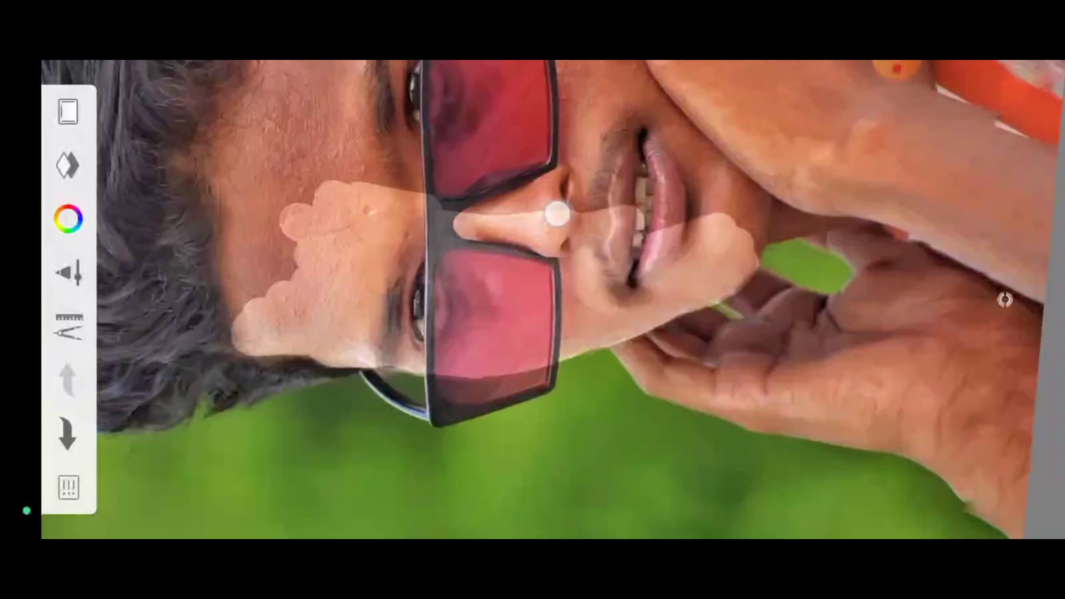
{"action": "scroll", "coordinate": [556, 214], "scroll_direction": "up", "scroll_amount": 1}
{"action": "mouse_move", "coordinate": [342, 252]}
{"action": "left_mouse_down"}
{"action": "mouse_move", "coordinate": [409, 373]}
{"action": "mouse_move", "coordinate": [250, 339]}
{"action": "left_mouse_up"}
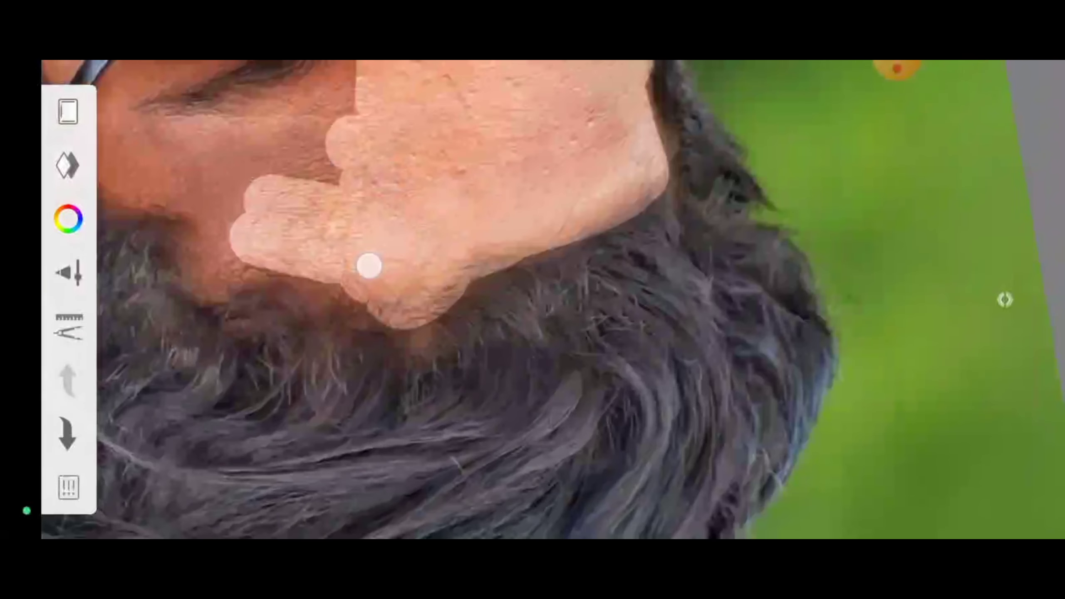
{"action": "mouse_move", "coordinate": [368, 263]}
{"action": "left_mouse_down"}
{"action": "mouse_move", "coordinate": [216, 305]}
{"action": "mouse_move", "coordinate": [143, 286]}
{"action": "mouse_move", "coordinate": [321, 238]}
{"action": "left_mouse_up"}
{"action": "mouse_move", "coordinate": [247, 218]}
{"action": "left_mouse_down"}
{"action": "mouse_move", "coordinate": [310, 286]}
{"action": "mouse_move", "coordinate": [468, 336]}
{"action": "mouse_move", "coordinate": [206, 245]}
{"action": "mouse_move", "coordinate": [431, 296]}
{"action": "mouse_move", "coordinate": [437, 268]}
{"action": "mouse_move", "coordinate": [482, 272]}
{"action": "mouse_move", "coordinate": [556, 164]}
{"action": "mouse_move", "coordinate": [595, 154]}
{"action": "mouse_move", "coordinate": [606, 179]}
{"action": "mouse_move", "coordinate": [694, 257]}
{"action": "mouse_move", "coordinate": [815, 283]}
{"action": "mouse_move", "coordinate": [723, 319]}
{"action": "mouse_move", "coordinate": [608, 245]}
{"action": "mouse_move", "coordinate": [815, 298]}
{"action": "mouse_move", "coordinate": [784, 266]}
{"action": "mouse_move", "coordinate": [575, 296]}
{"action": "mouse_move", "coordinate": [528, 393]}
{"action": "mouse_move", "coordinate": [542, 447]}
{"action": "mouse_move", "coordinate": [623, 447]}
{"action": "mouse_move", "coordinate": [530, 445]}
{"action": "mouse_move", "coordinate": [437, 414]}
{"action": "mouse_move", "coordinate": [755, 354]}
{"action": "mouse_move", "coordinate": [883, 436]}
{"action": "left_mouse_up"}
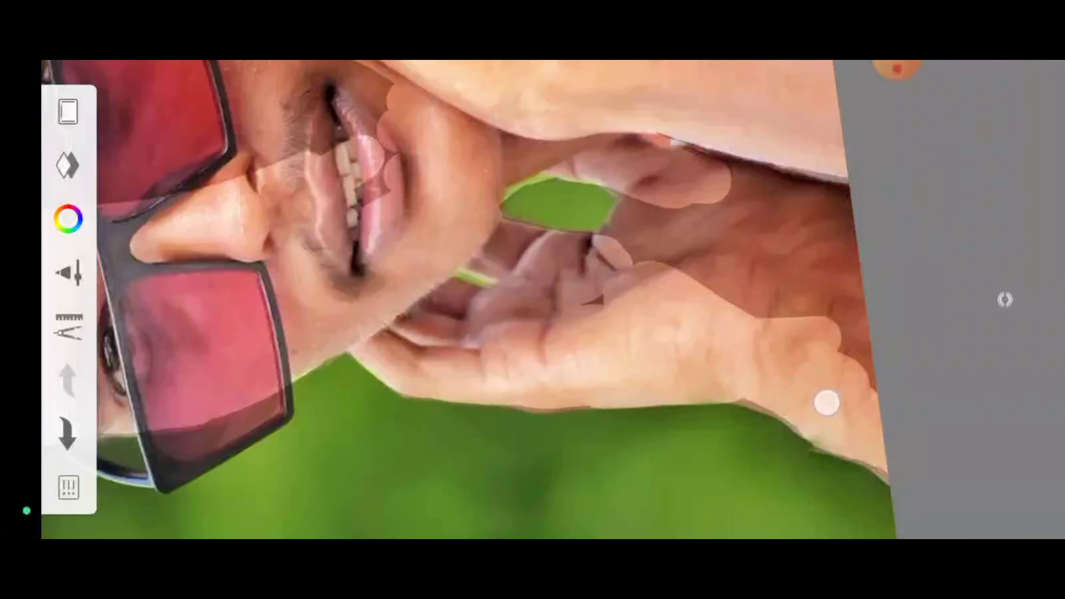
{"action": "mouse_move", "coordinate": [826, 403]}
{"action": "left_mouse_down"}
{"action": "mouse_move", "coordinate": [767, 266]}
{"action": "mouse_move", "coordinate": [628, 235]}
{"action": "mouse_move", "coordinate": [851, 186]}
{"action": "mouse_move", "coordinate": [452, 106]}
{"action": "mouse_move", "coordinate": [380, 214]}
{"action": "mouse_move", "coordinate": [344, 214]}
{"action": "mouse_move", "coordinate": [558, 186]}
{"action": "mouse_move", "coordinate": [606, 143]}
{"action": "mouse_move", "coordinate": [775, 176]}
{"action": "mouse_move", "coordinate": [503, 292]}
{"action": "mouse_move", "coordinate": [494, 344]}
{"action": "mouse_move", "coordinate": [1003, 300]}
{"action": "mouse_move", "coordinate": [483, 237]}
{"action": "mouse_move", "coordinate": [587, 249]}
{"action": "mouse_move", "coordinate": [622, 238]}
{"action": "mouse_move", "coordinate": [623, 191]}
{"action": "mouse_move", "coordinate": [1003, 299]}
{"action": "mouse_move", "coordinate": [663, 168]}
{"action": "mouse_move", "coordinate": [675, 157]}
{"action": "left_mouse_up"}
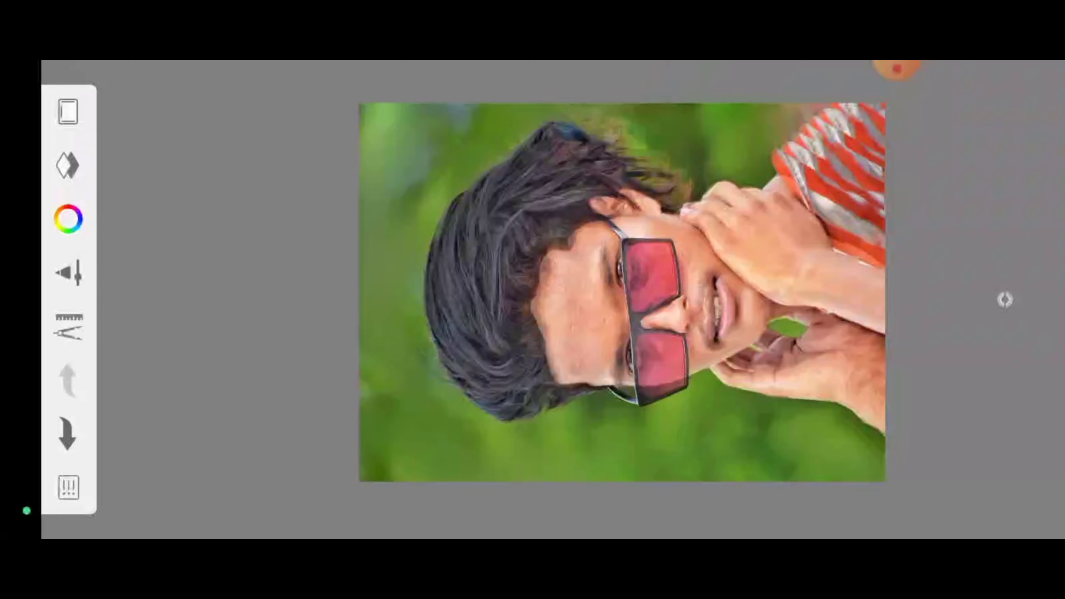
Lower the Soft Light pink layer's opacity to 61 and close the Layers panel.
{"action": "left_click", "coordinate": [73, 166]}
{"action": "left_click", "coordinate": [721, 114]}
{"action": "left_click", "coordinate": [435, 177]}
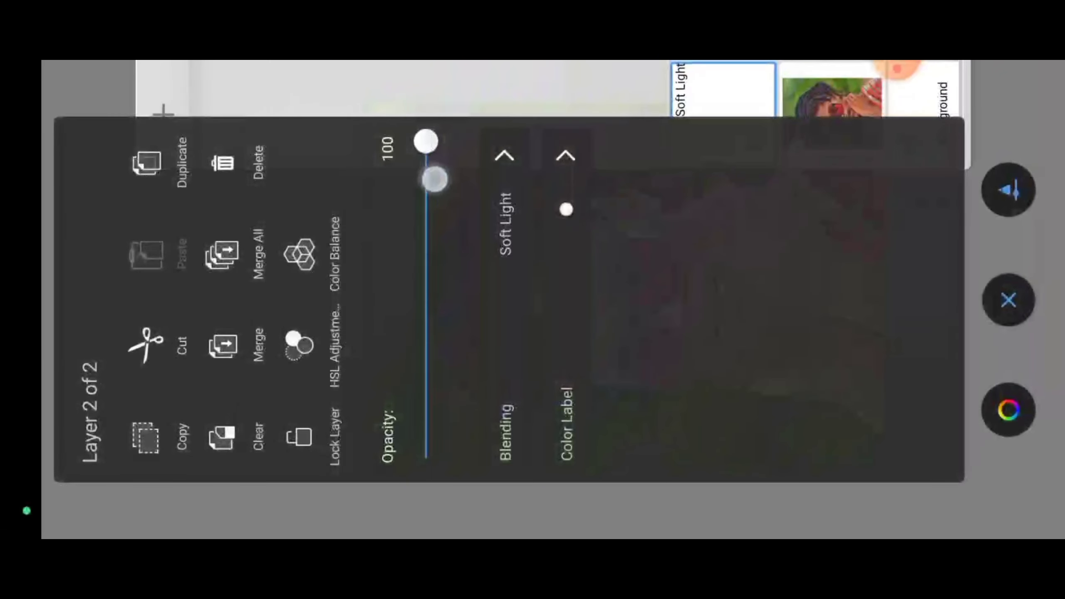
{"action": "left_click_drag", "start_coordinate": [531, 233], "coordinate": [833, 288]}
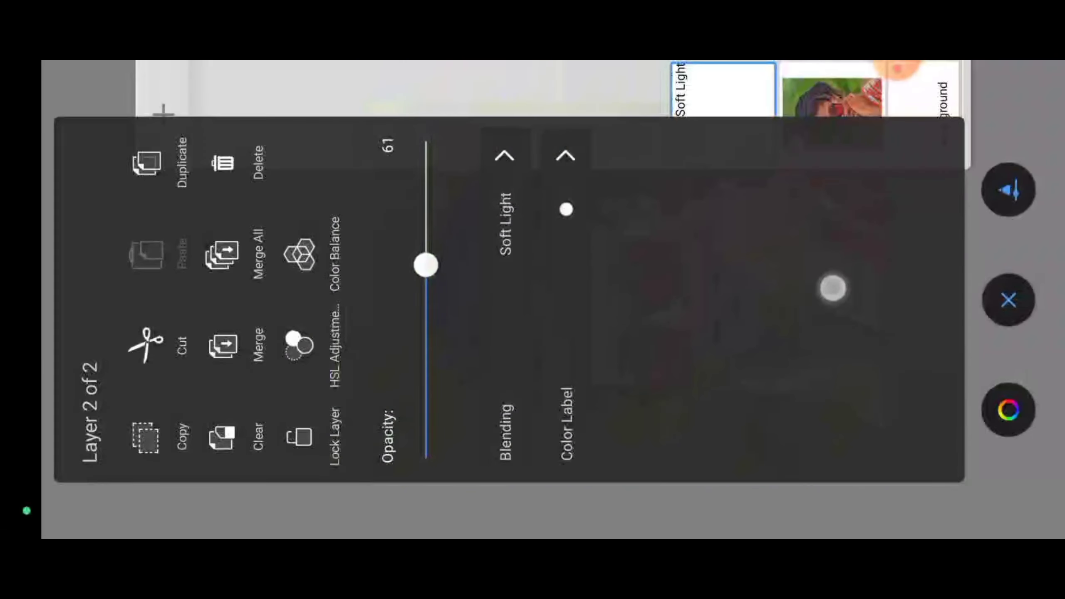
{"action": "left_click", "coordinate": [1018, 304]}
{"action": "left_click", "coordinate": [870, 237]}
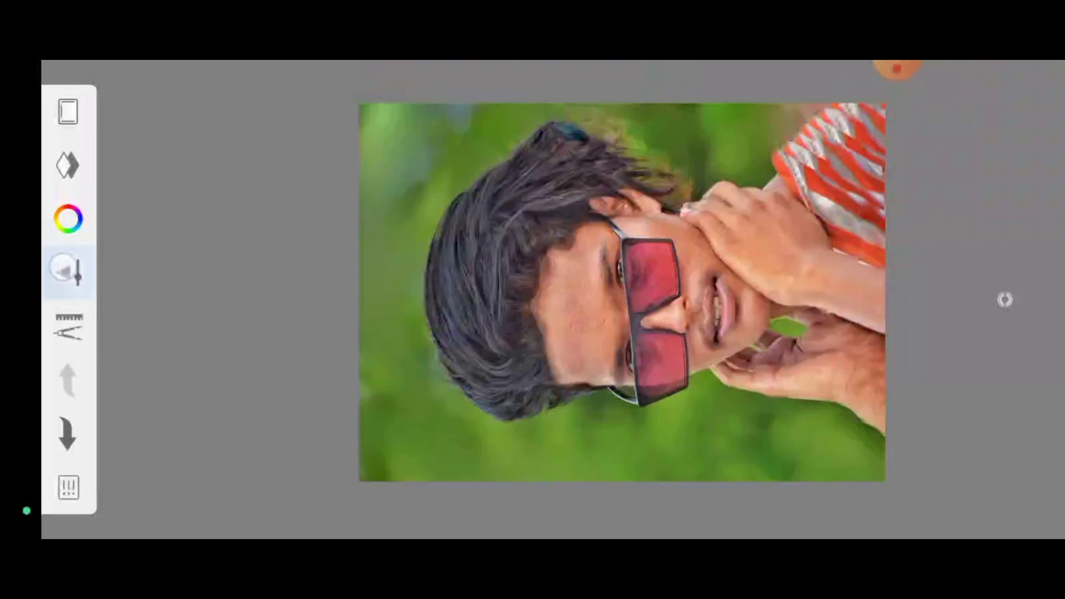
{"action": "left_click", "coordinate": [67, 270]}
Select the Legacy Soft Eraser brush and mark it up with on-screen annotations.
{"action": "left_click", "coordinate": [85, 361]}
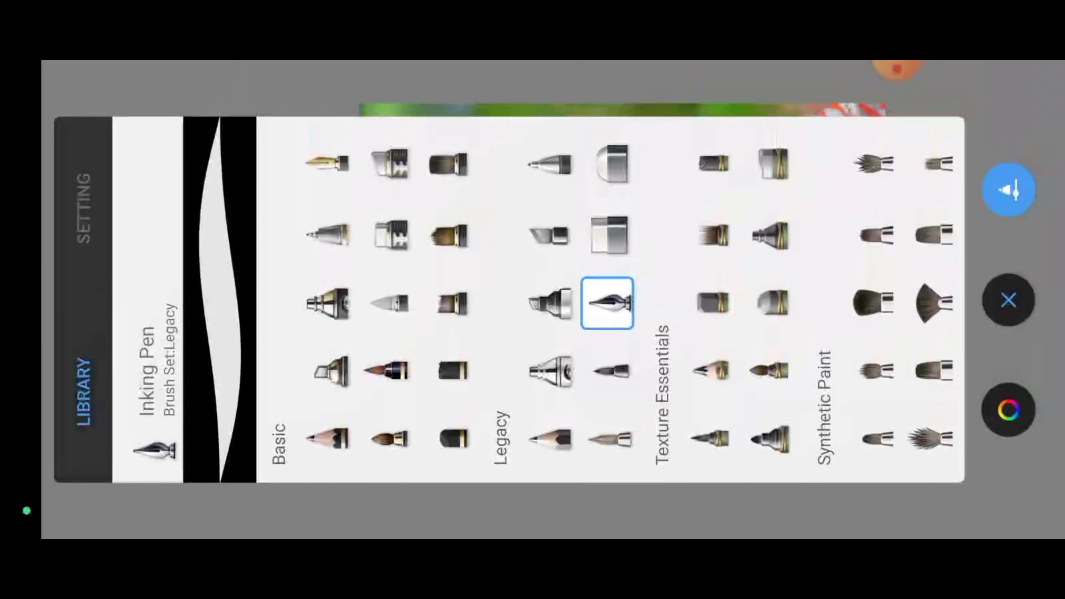
{"action": "left_click_drag", "start_coordinate": [827, 170], "coordinate": [712, 170]}
{"action": "left_click", "coordinate": [497, 162]}
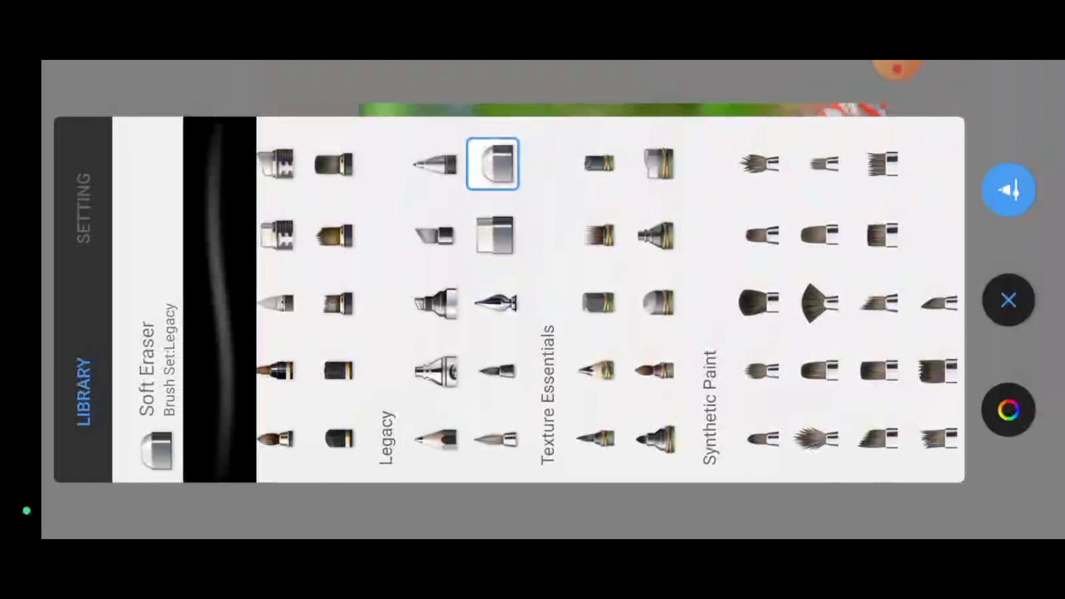
{"action": "left_click", "coordinate": [897, 89]}
{"action": "left_click", "coordinate": [936, 157]}
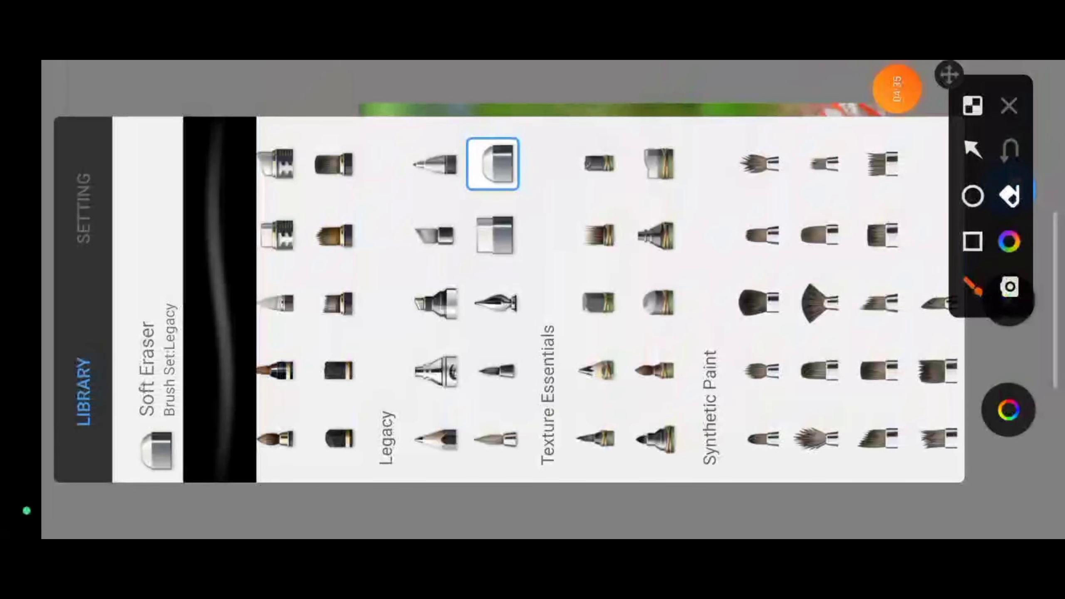
{"action": "left_click_drag", "start_coordinate": [457, 195], "coordinate": [538, 123]}
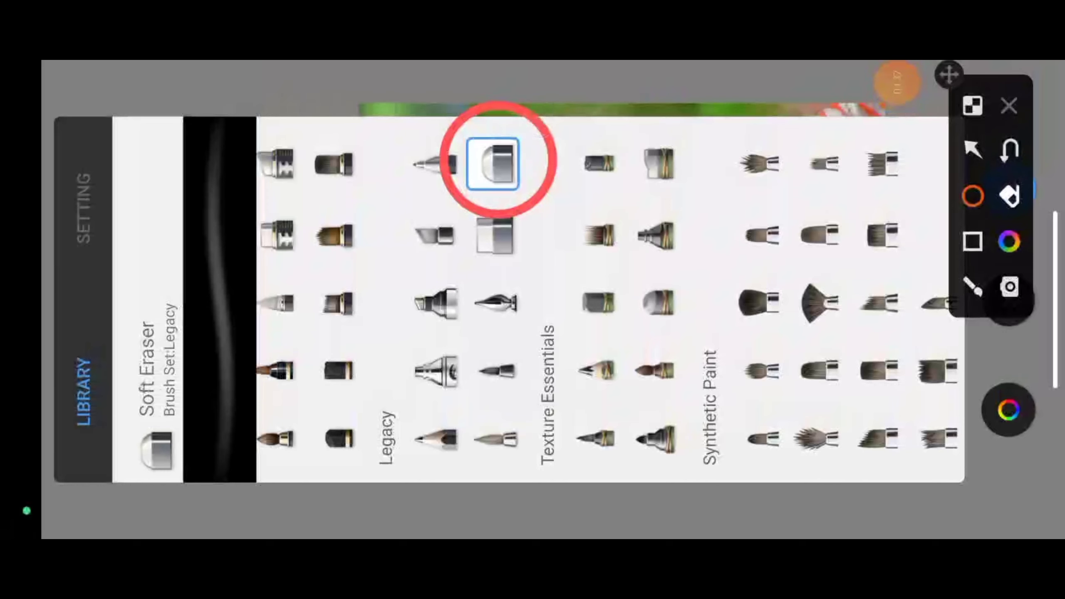
{"action": "left_click", "coordinate": [714, 490]}
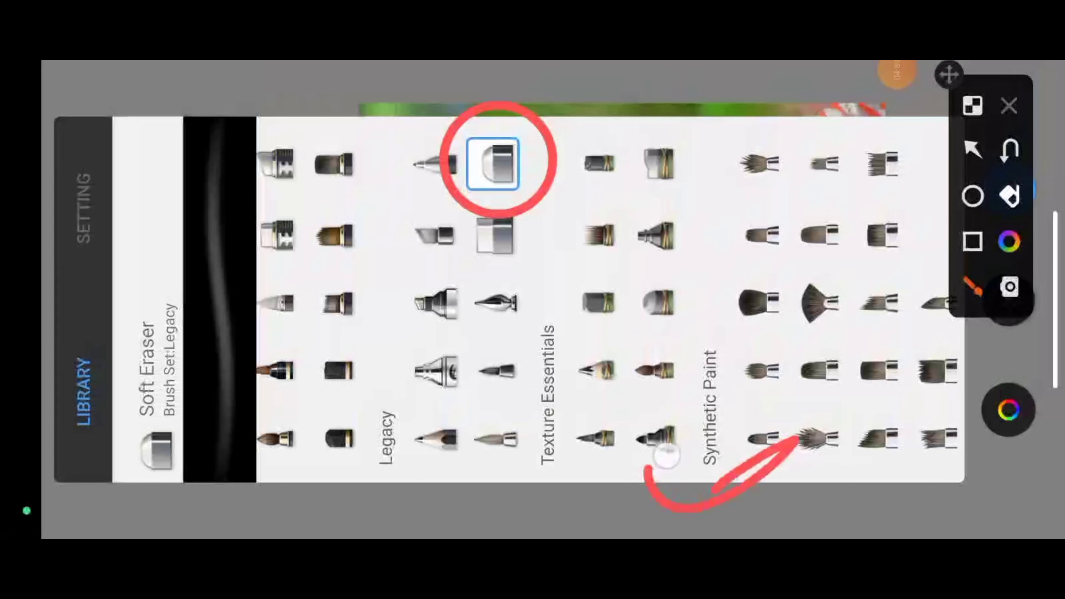
{"action": "left_click_drag", "start_coordinate": [585, 310], "coordinate": [708, 338]}
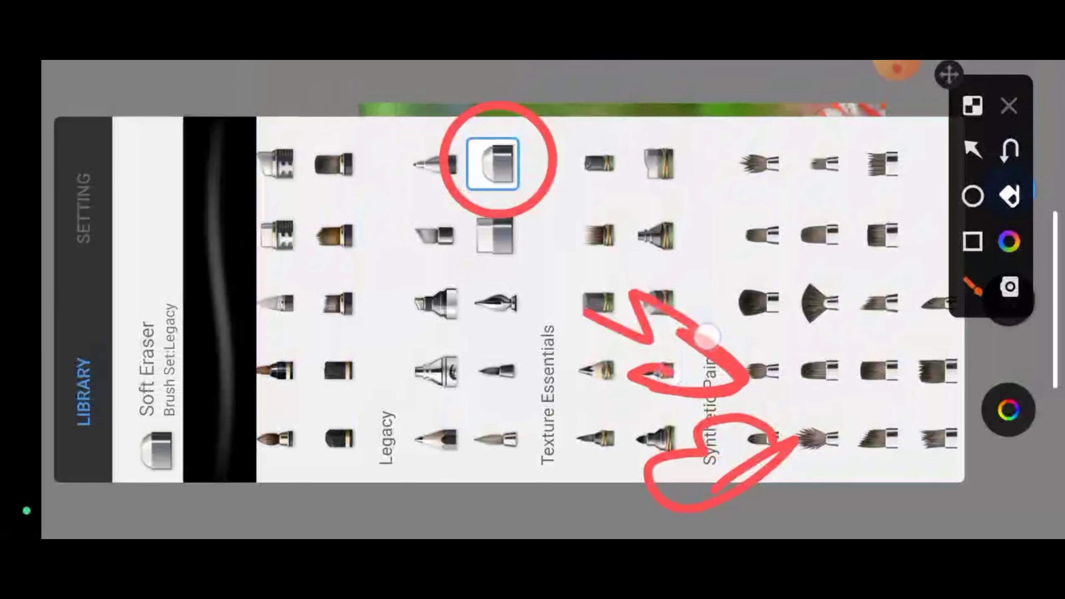
{"action": "left_click_drag", "start_coordinate": [472, 279], "coordinate": [654, 253]}
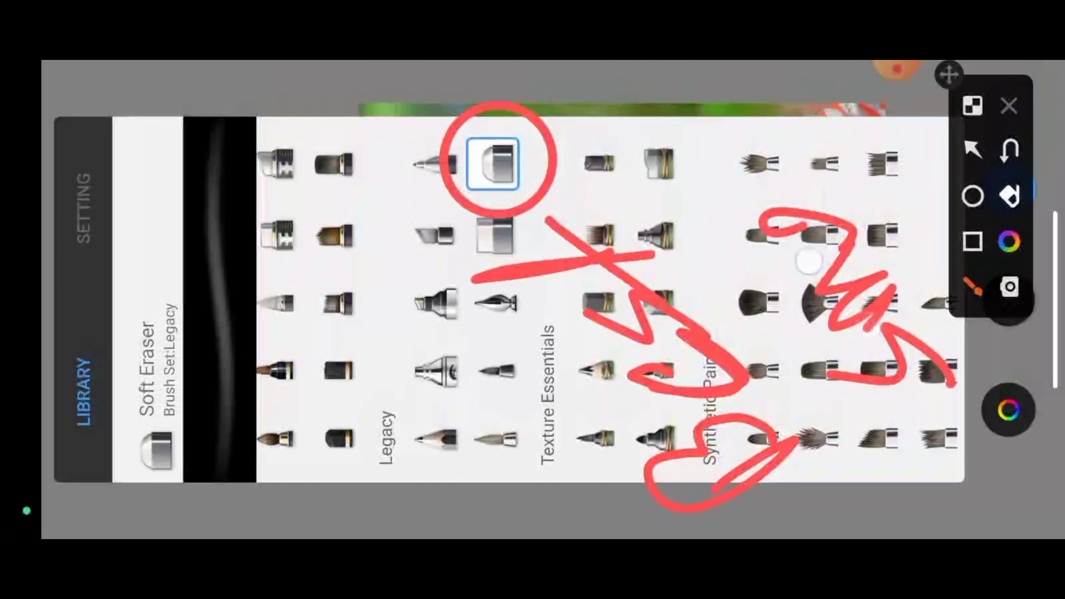
{"action": "left_click_drag", "start_coordinate": [638, 132], "coordinate": [705, 98]}
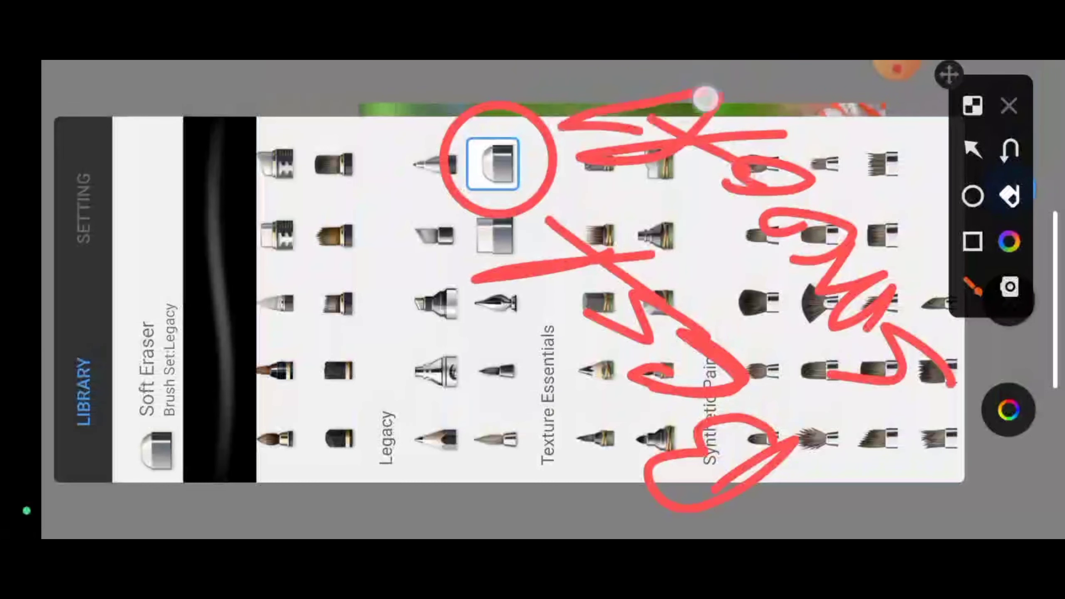
Change the Soft Eraser's brush type to Smudge with 48% strength and 12% flow.
{"action": "left_click", "coordinate": [1008, 106]}
{"action": "left_click", "coordinate": [89, 173]}
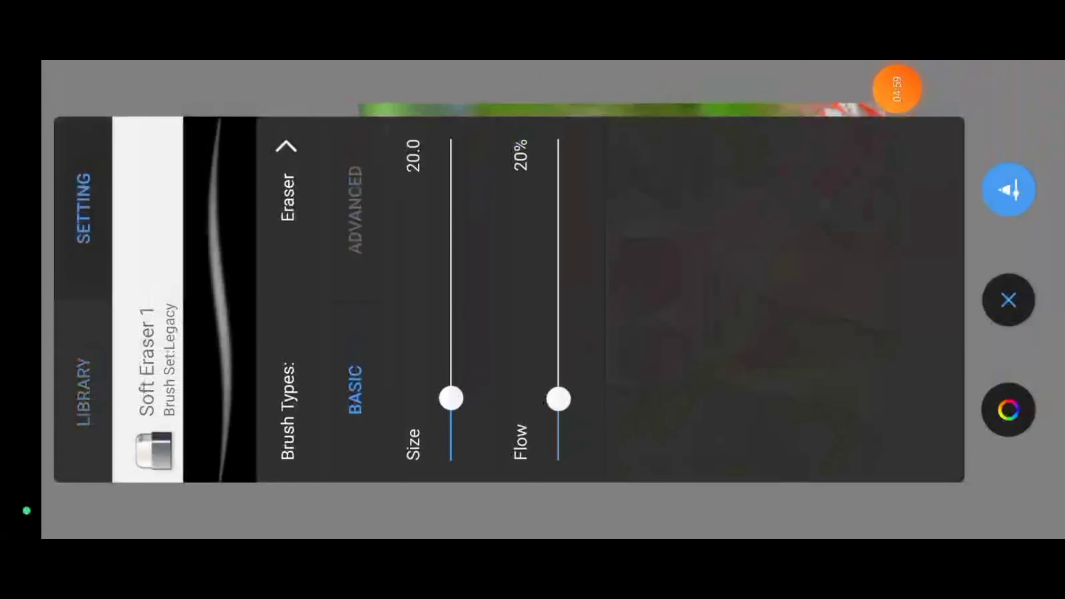
{"action": "left_click", "coordinate": [275, 162]}
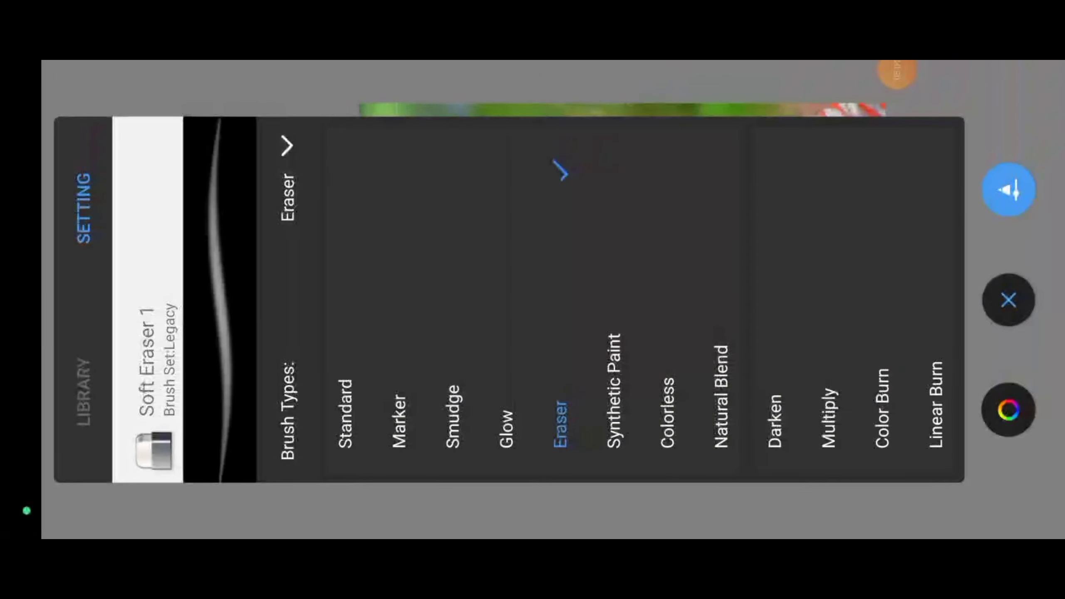
{"action": "left_click", "coordinate": [468, 235]}
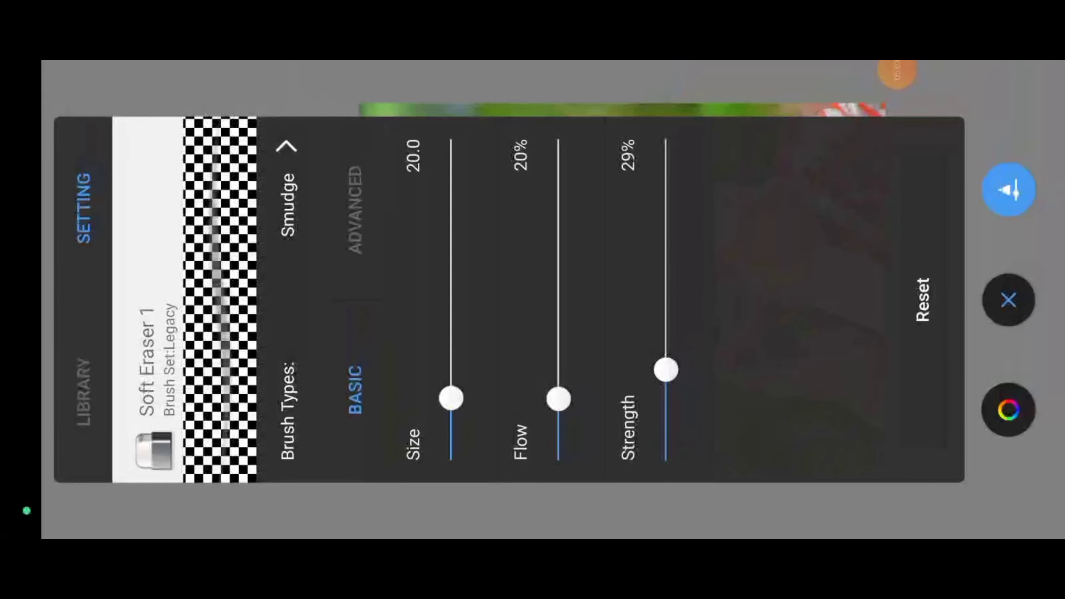
{"action": "left_click_drag", "start_coordinate": [665, 369], "coordinate": [674, 295]}
{"action": "left_click_drag", "start_coordinate": [551, 394], "coordinate": [566, 420]}
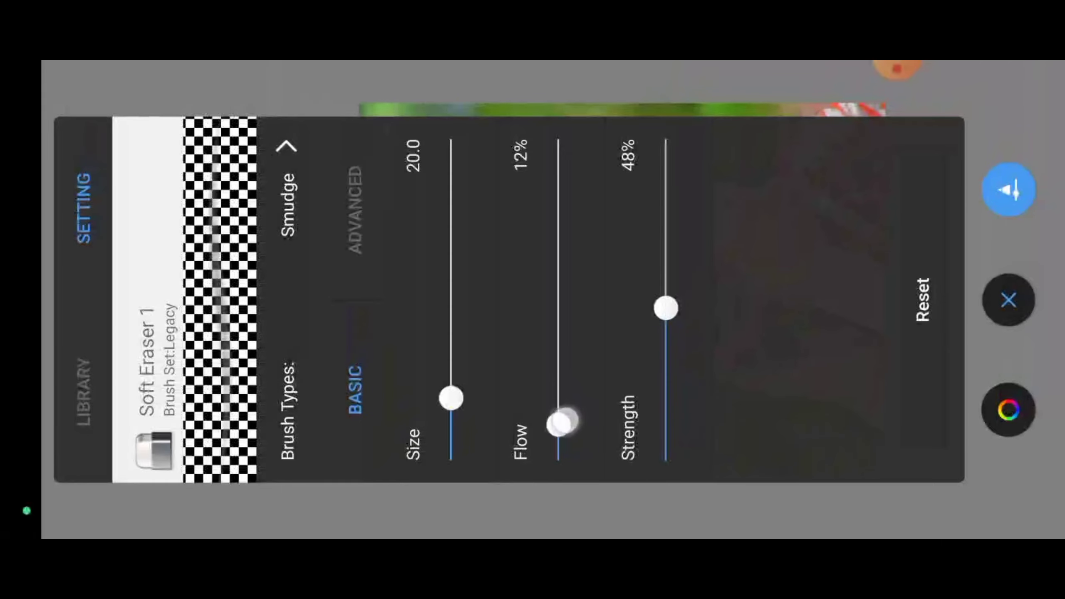
Check the layers, then set the smudge brush size to about 81.
{"action": "scroll", "coordinate": [586, 327], "scroll_direction": "up", "scroll_amount": 5}
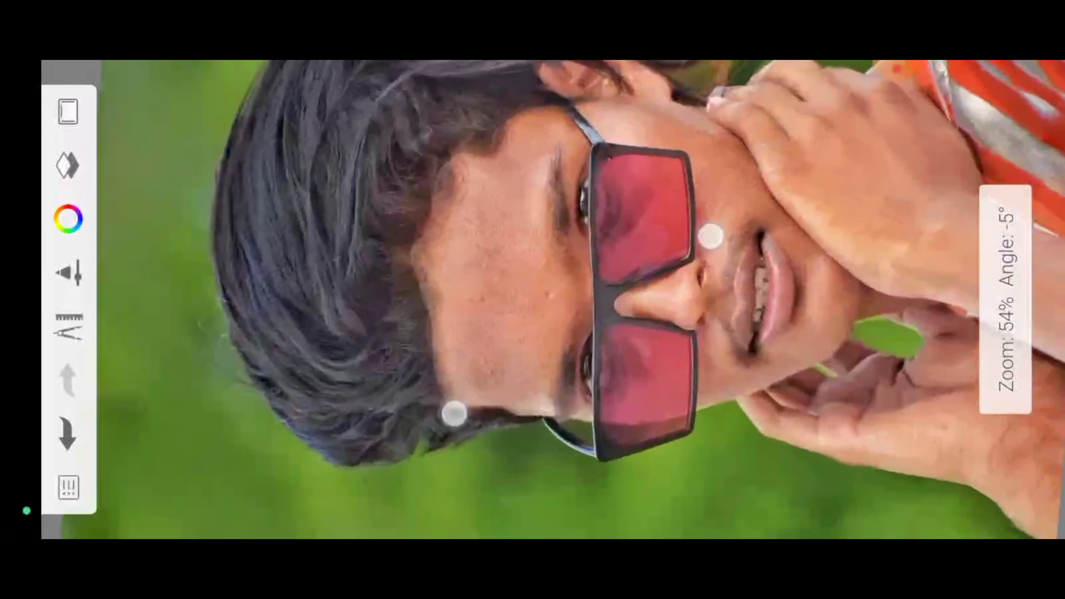
{"action": "scroll", "coordinate": [585, 328], "scroll_direction": "up", "scroll_amount": 3}
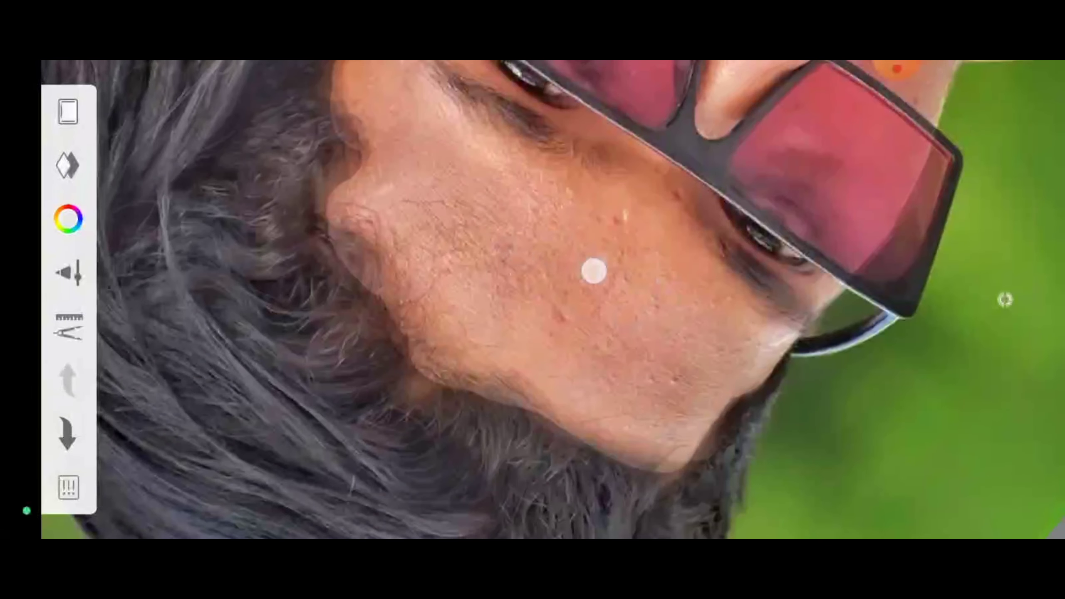
{"action": "left_click", "coordinate": [69, 165]}
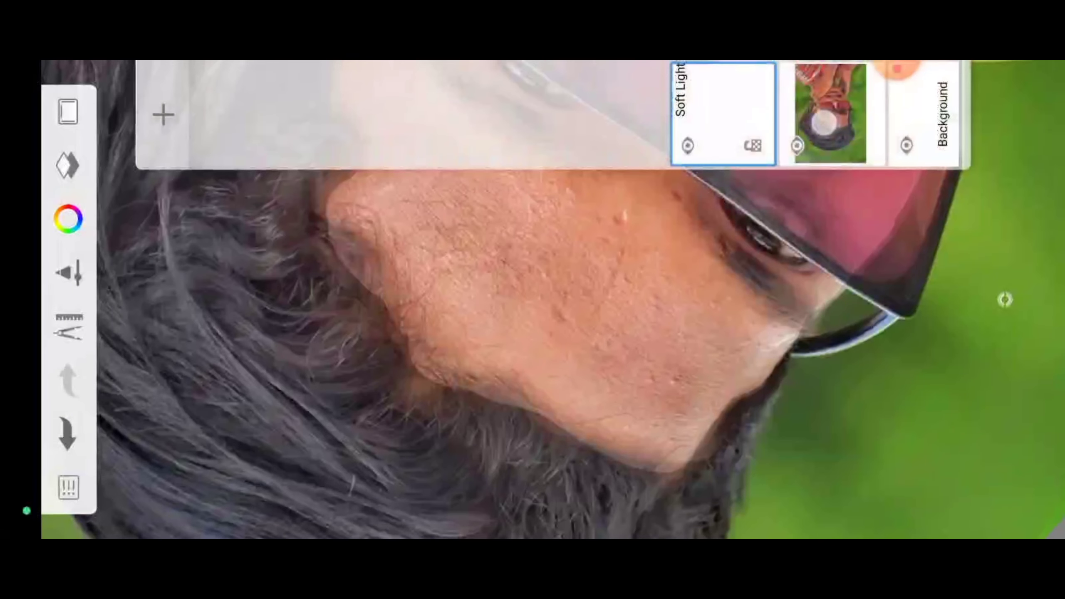
{"action": "left_click", "coordinate": [584, 239]}
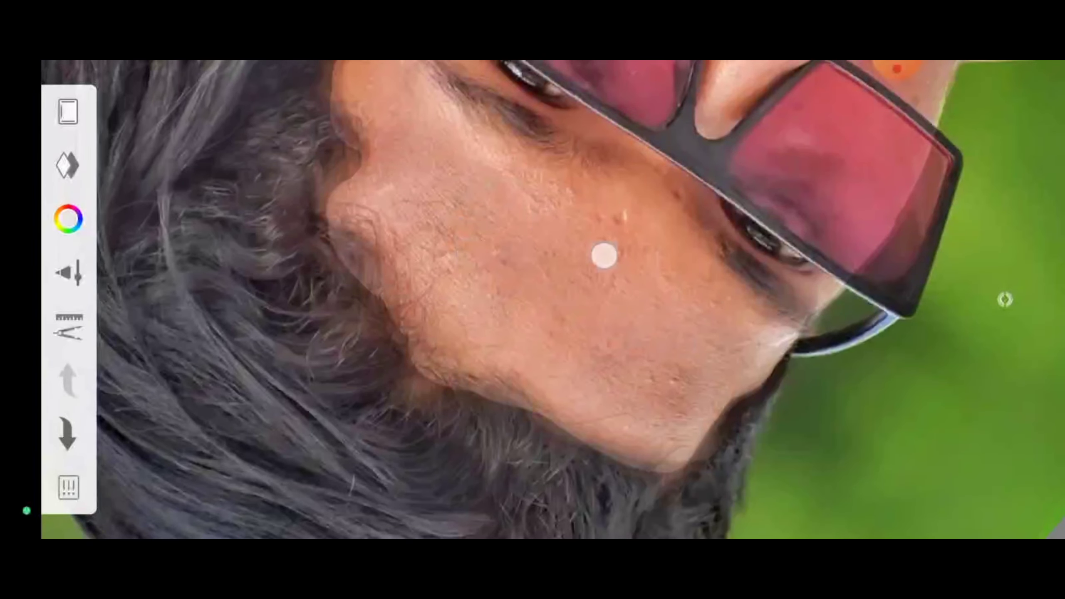
{"action": "left_click", "coordinate": [468, 212]}
{"action": "left_click_drag", "start_coordinate": [524, 298], "coordinate": [480, 181]}
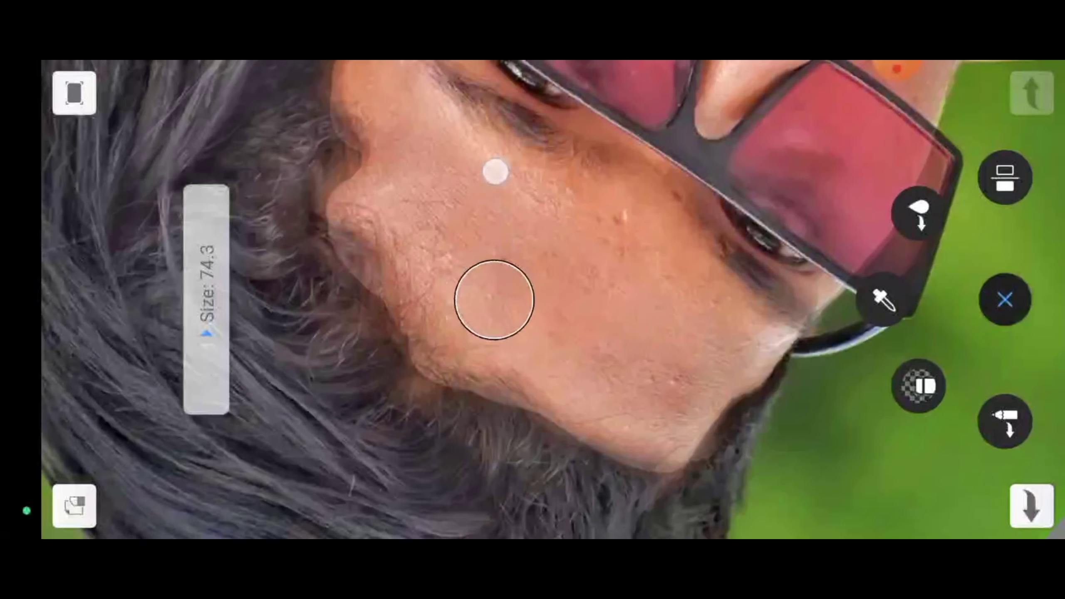
{"action": "left_click", "coordinate": [513, 246]}
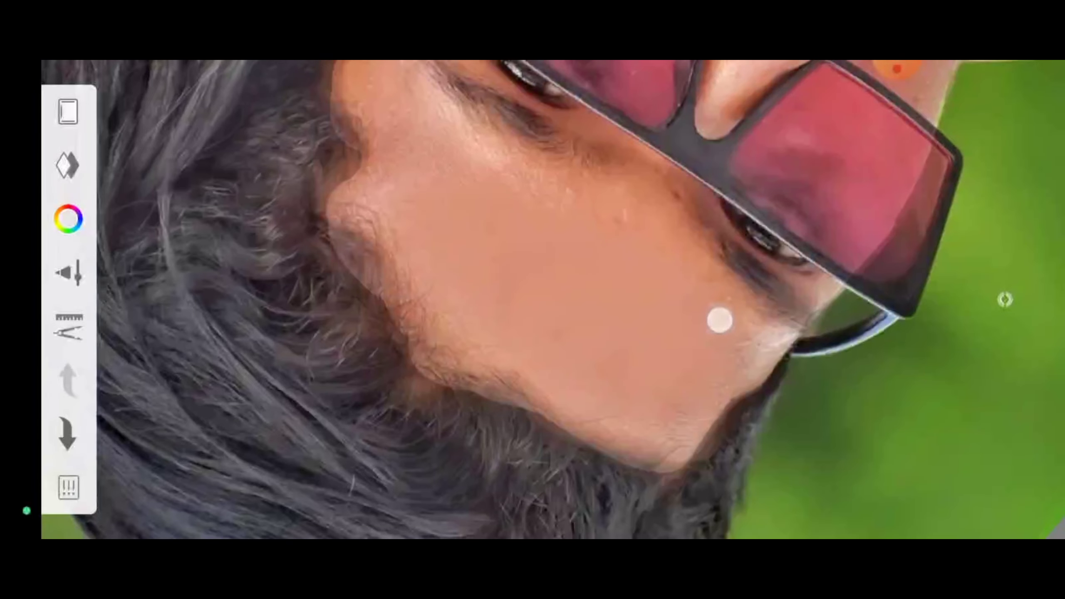
Smudge the hand skin smooth, with the face and mouth turned upright in view.
{"action": "mouse_move", "coordinate": [421, 203]}
{"action": "left_mouse_down"}
{"action": "mouse_move", "coordinate": [620, 328]}
{"action": "mouse_move", "coordinate": [590, 326]}
{"action": "left_mouse_up"}
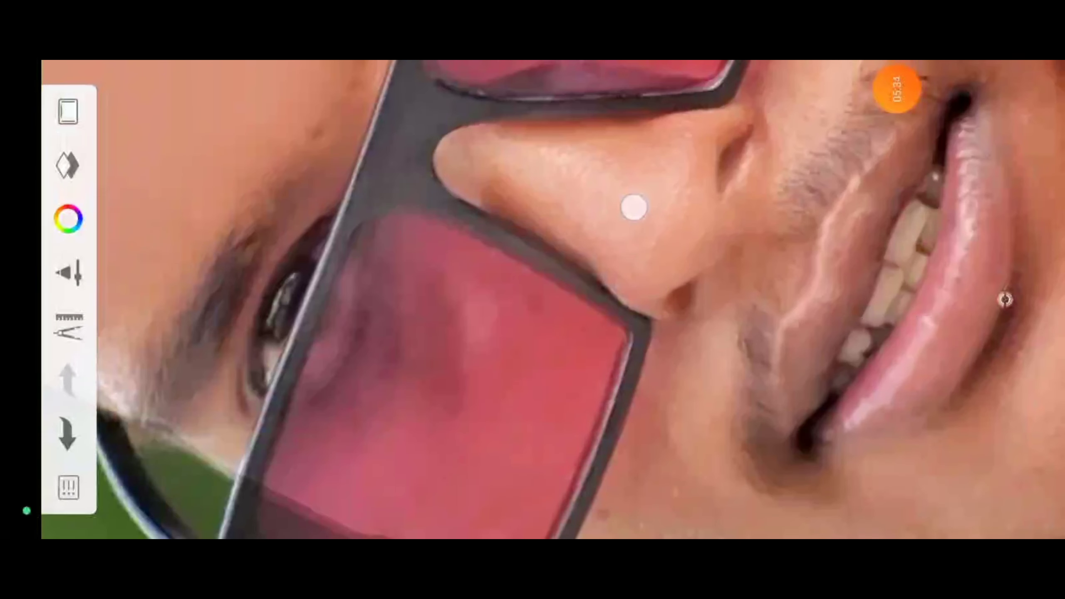
{"action": "left_click_drag", "start_coordinate": [632, 207], "coordinate": [622, 159]}
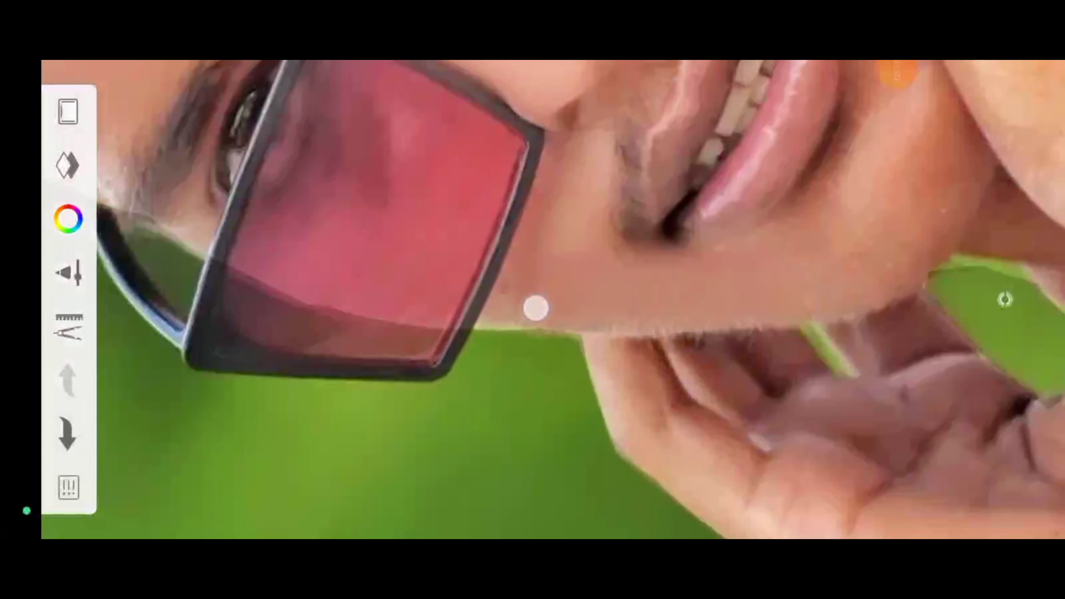
{"action": "mouse_move", "coordinate": [535, 304]}
{"action": "left_mouse_down"}
{"action": "mouse_move", "coordinate": [731, 225]}
{"action": "mouse_move", "coordinate": [275, 297]}
{"action": "mouse_move", "coordinate": [312, 241]}
{"action": "mouse_move", "coordinate": [361, 224]}
{"action": "mouse_move", "coordinate": [443, 165]}
{"action": "left_mouse_up"}
{"action": "mouse_move", "coordinate": [493, 365]}
{"action": "left_mouse_down"}
{"action": "mouse_move", "coordinate": [304, 292]}
{"action": "mouse_move", "coordinate": [290, 302]}
{"action": "mouse_move", "coordinate": [468, 337]}
{"action": "mouse_move", "coordinate": [475, 364]}
{"action": "mouse_move", "coordinate": [554, 426]}
{"action": "mouse_move", "coordinate": [419, 290]}
{"action": "mouse_move", "coordinate": [459, 226]}
{"action": "mouse_move", "coordinate": [524, 240]}
{"action": "left_mouse_up"}
{"action": "mouse_move", "coordinate": [451, 117]}
{"action": "left_mouse_down"}
{"action": "mouse_move", "coordinate": [600, 192]}
{"action": "mouse_move", "coordinate": [519, 195]}
{"action": "mouse_move", "coordinate": [728, 221]}
{"action": "mouse_move", "coordinate": [680, 248]}
{"action": "mouse_move", "coordinate": [664, 205]}
{"action": "left_mouse_up"}
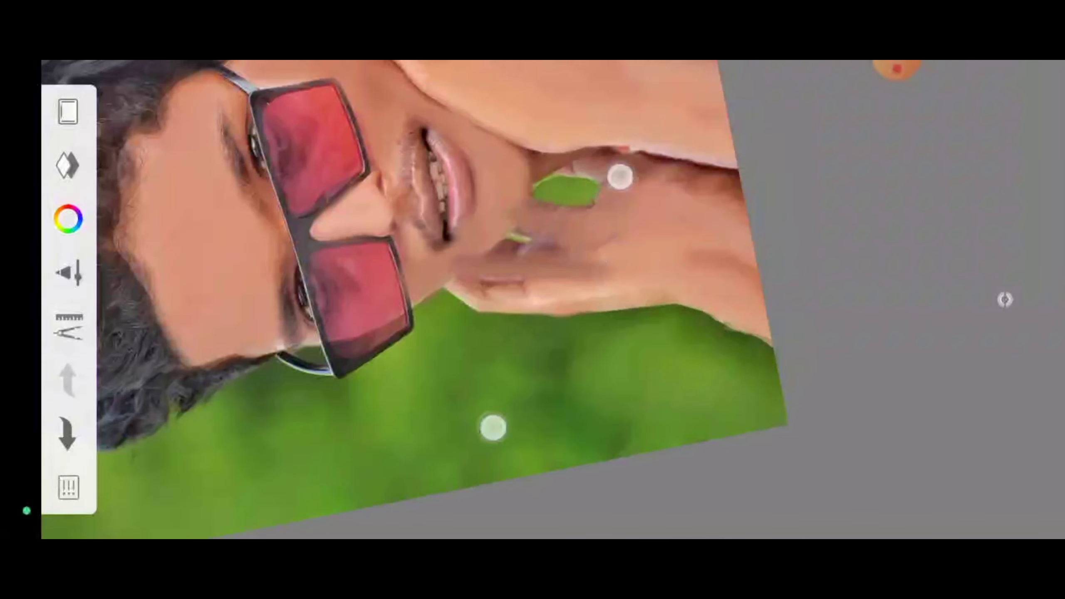
{"action": "left_click_drag", "start_coordinate": [620, 176], "coordinate": [709, 190]}
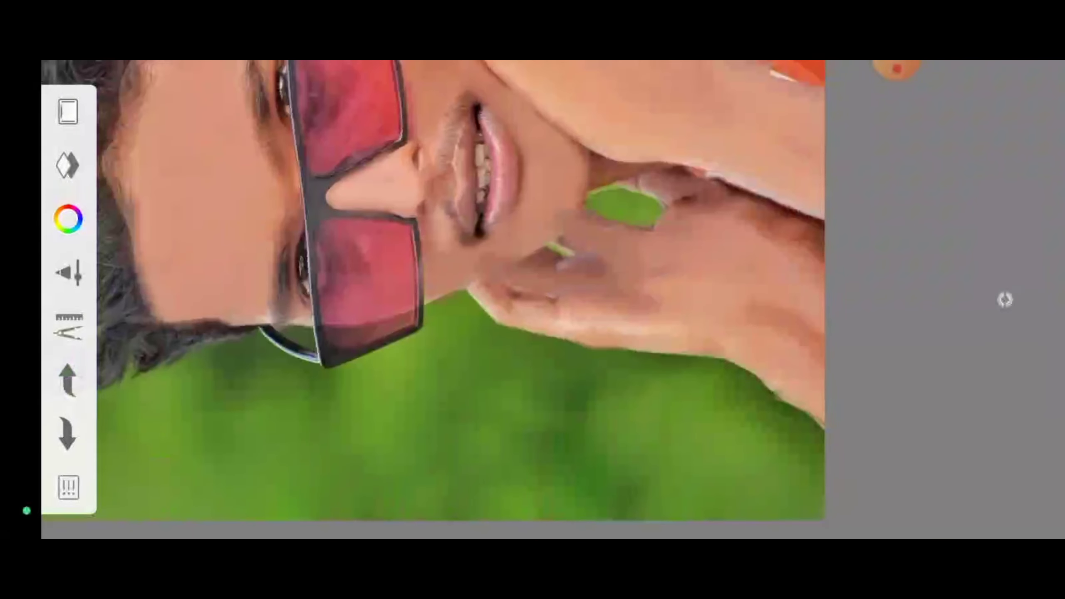
{"action": "left_click_drag", "start_coordinate": [562, 312], "coordinate": [751, 312]}
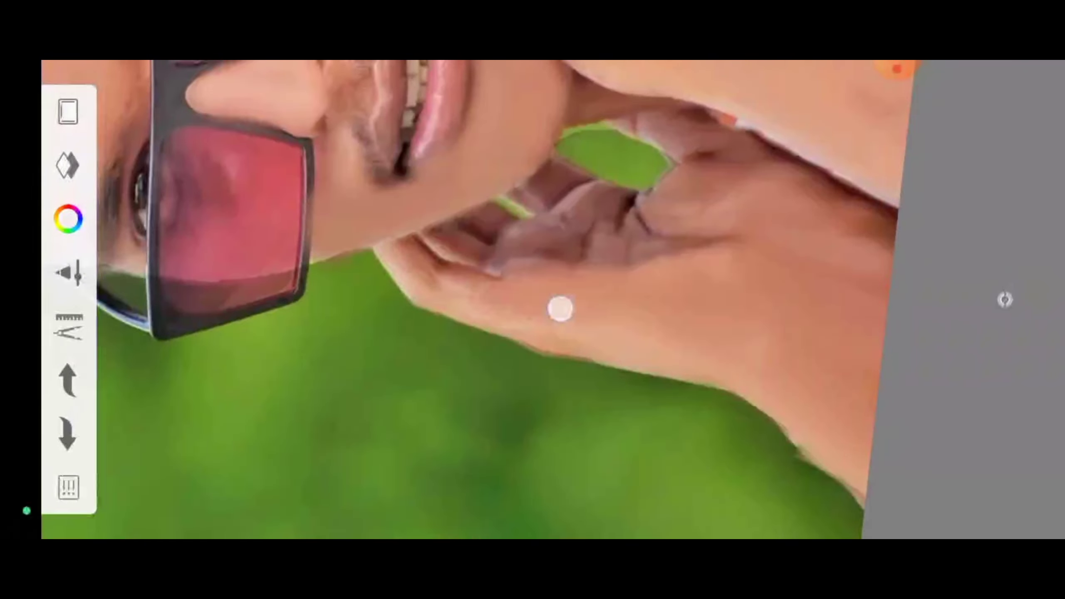
Zoom out to review the whole portrait and save the updated sketch.
{"action": "mouse_move", "coordinate": [558, 309]}
{"action": "left_mouse_down"}
{"action": "mouse_move", "coordinate": [557, 409]}
{"action": "mouse_move", "coordinate": [568, 437]}
{"action": "mouse_move", "coordinate": [524, 205]}
{"action": "left_mouse_up"}
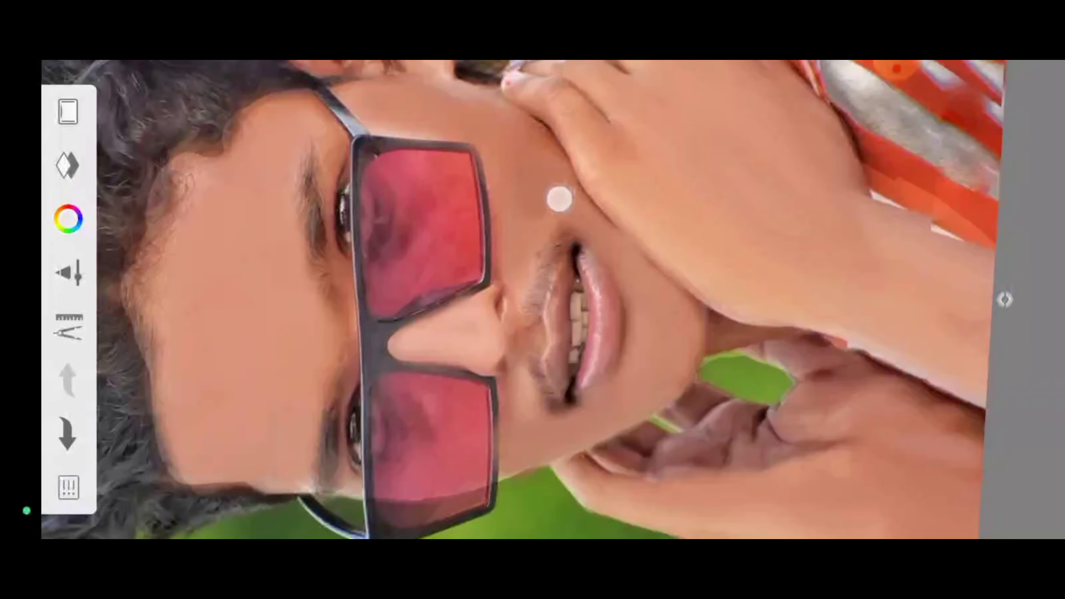
{"action": "mouse_move", "coordinate": [522, 503]}
{"action": "left_mouse_down"}
{"action": "mouse_move", "coordinate": [537, 445]}
{"action": "mouse_move", "coordinate": [597, 452]}
{"action": "left_mouse_up"}
{"action": "left_click", "coordinate": [68, 487]}
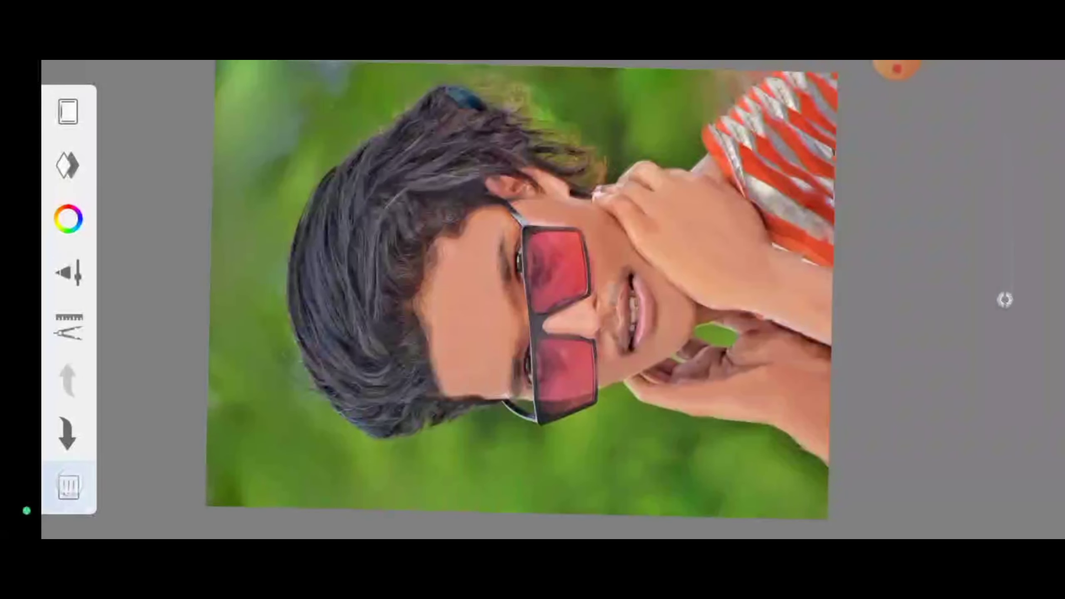
{"action": "left_click", "coordinate": [499, 365]}
{"action": "left_click", "coordinate": [549, 294]}
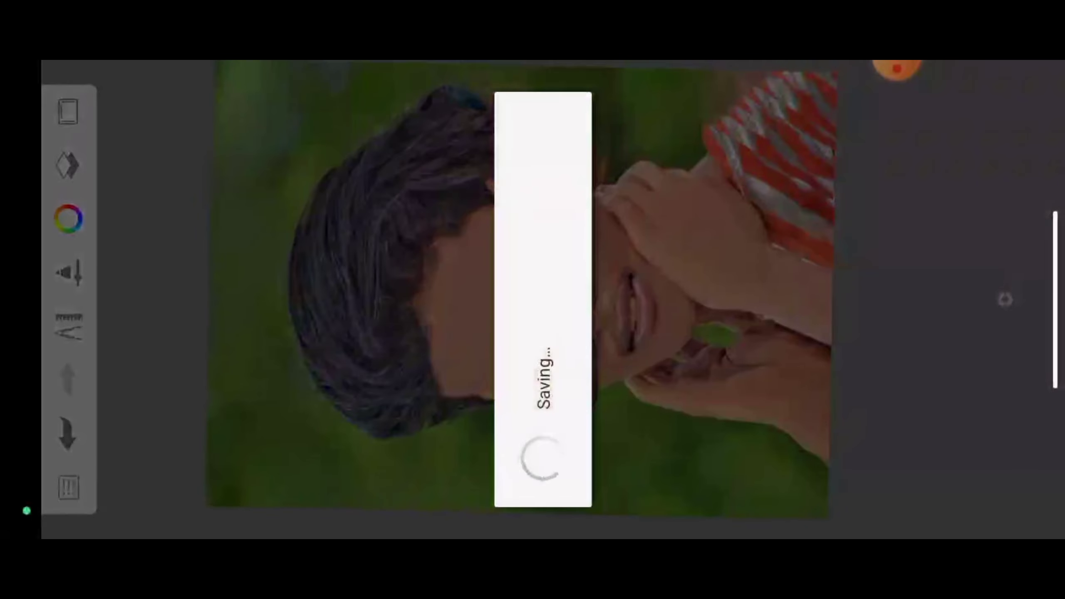